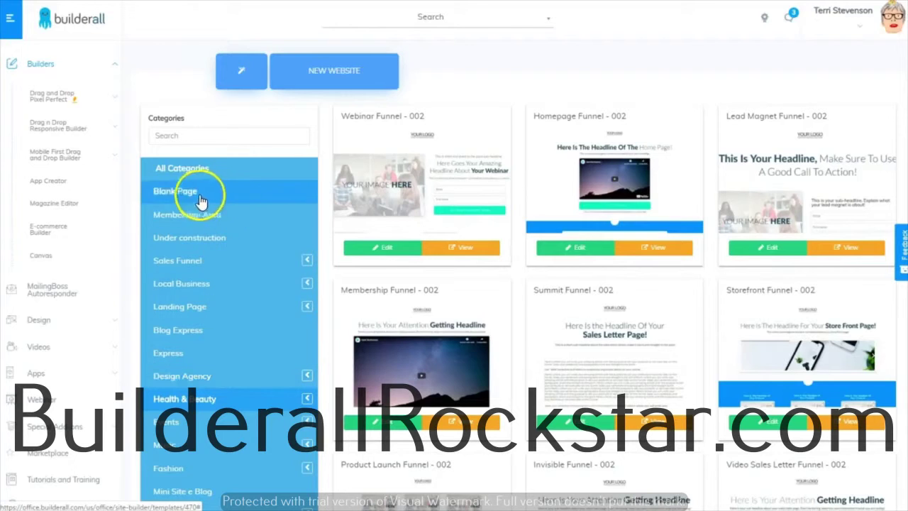
# Filter the templates to the Blank Page category and open the Blank Layout Clean template for editing.
pyautogui.click(172, 193)
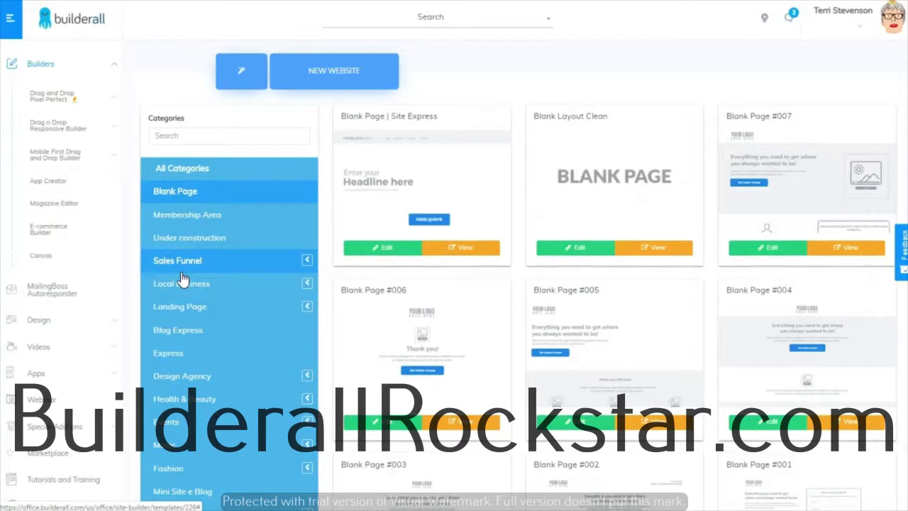
pyautogui.click(188, 194)
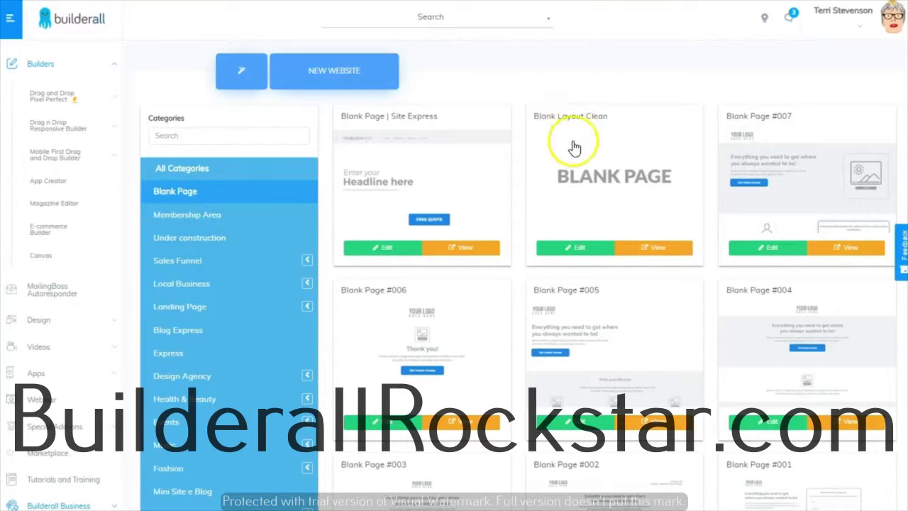
pyautogui.click(575, 249)
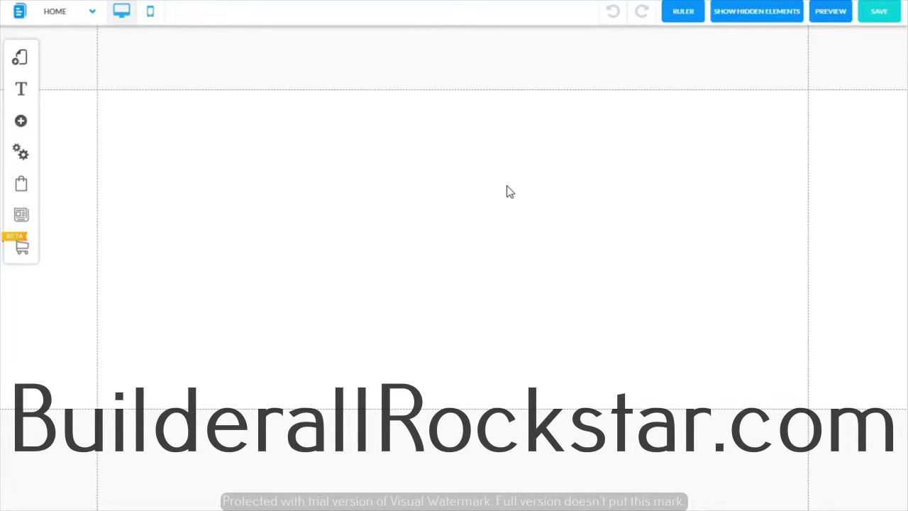
# Save the new site, registering it under the URL name fruitshop and confirming the listed changes.
pyautogui.click(880, 12)
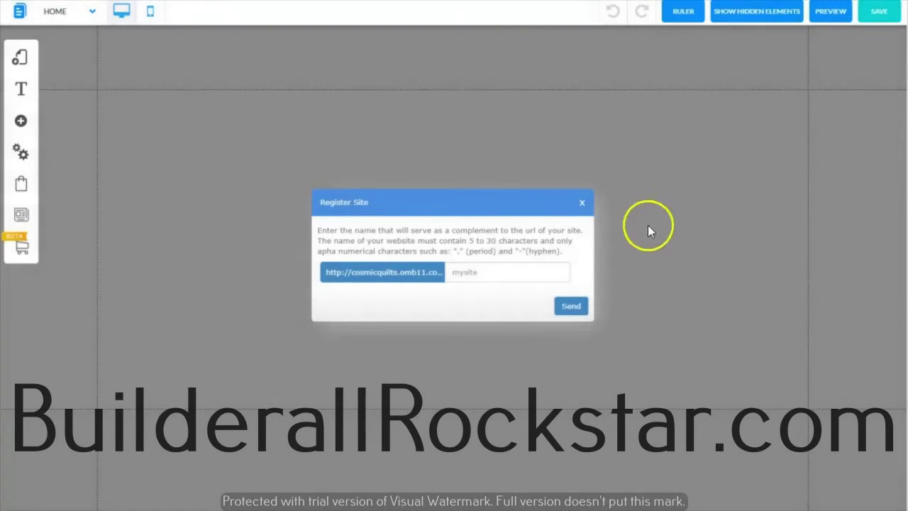
pyautogui.click(473, 272)
pyautogui.write('fruitshop')
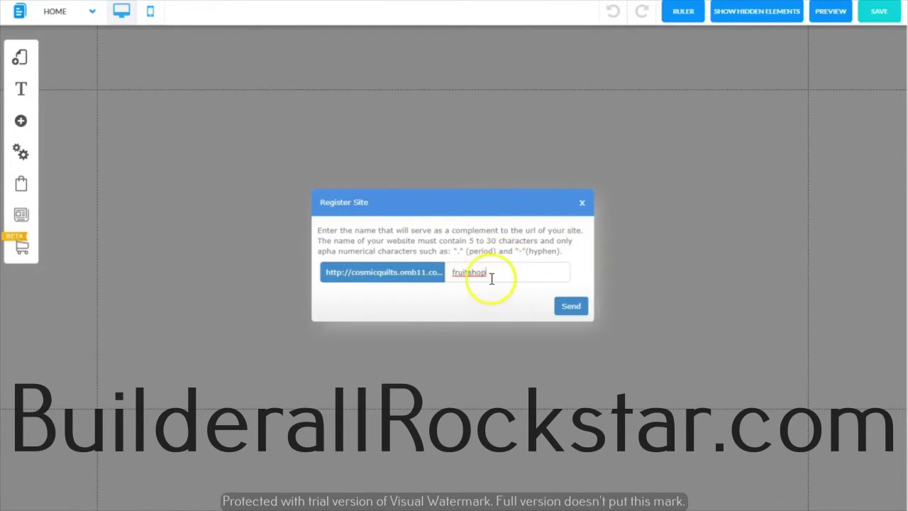
pyautogui.click(571, 308)
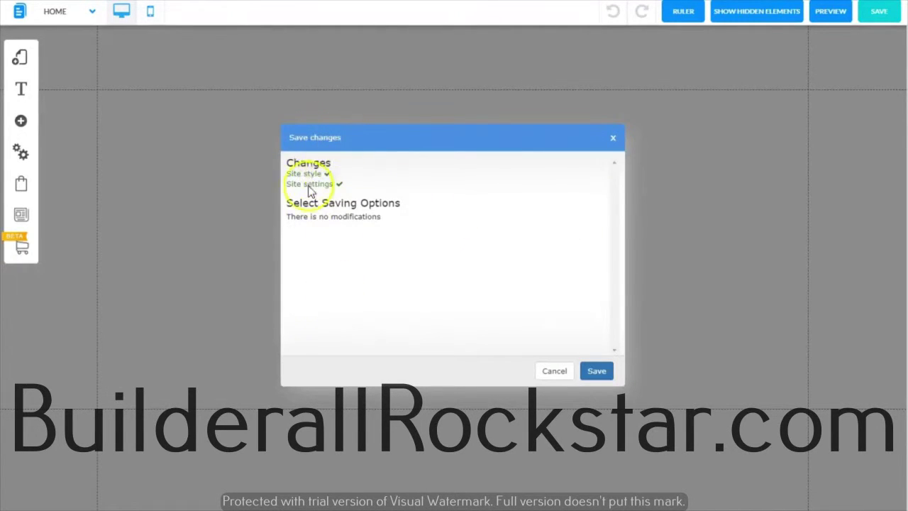
pyautogui.click(597, 372)
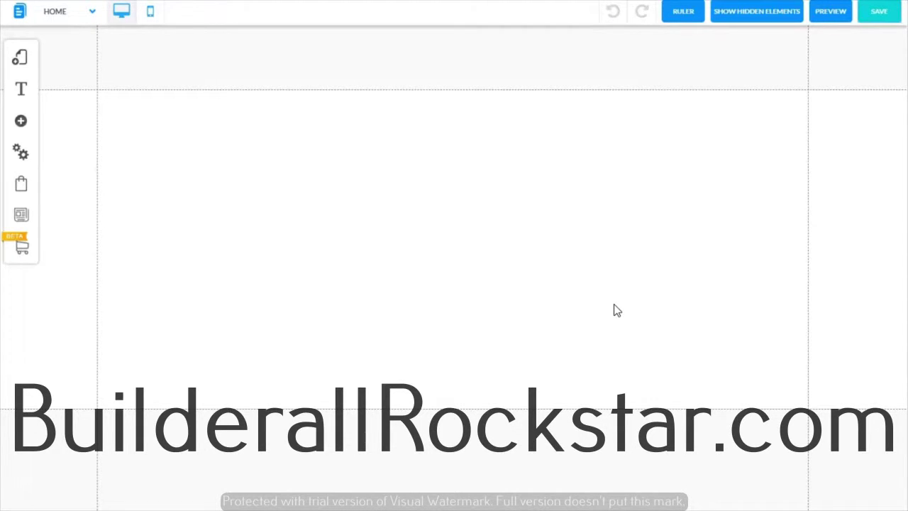
pyautogui.click(488, 186)
pyautogui.click(492, 194)
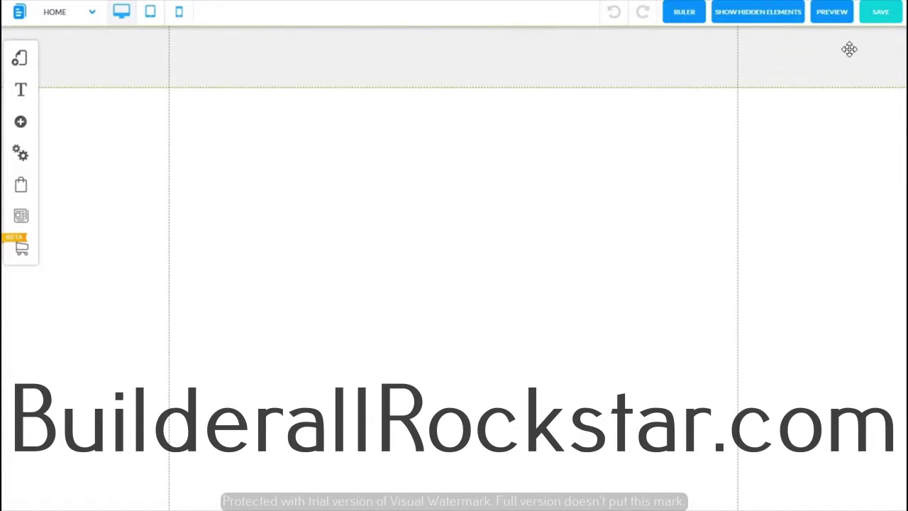
# Save the site again and preview the blank page before returning to editing.
pyautogui.click(879, 13)
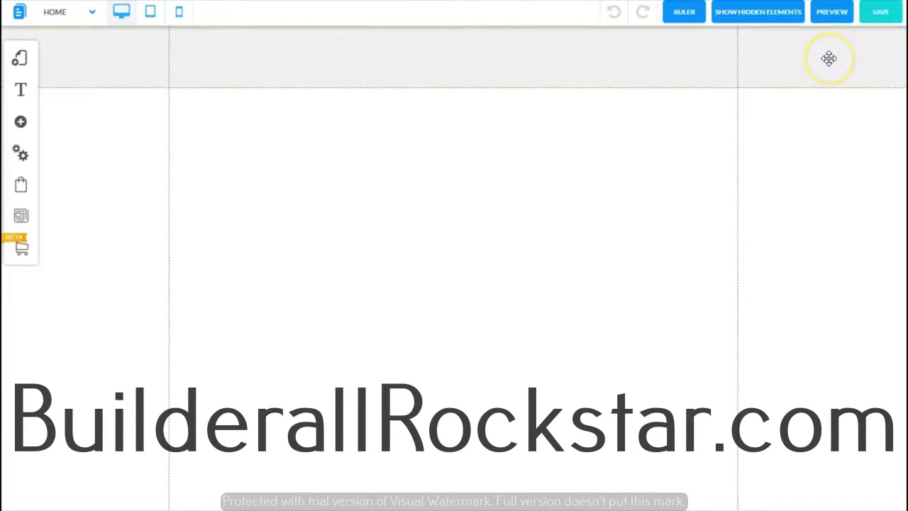
pyautogui.click(832, 15)
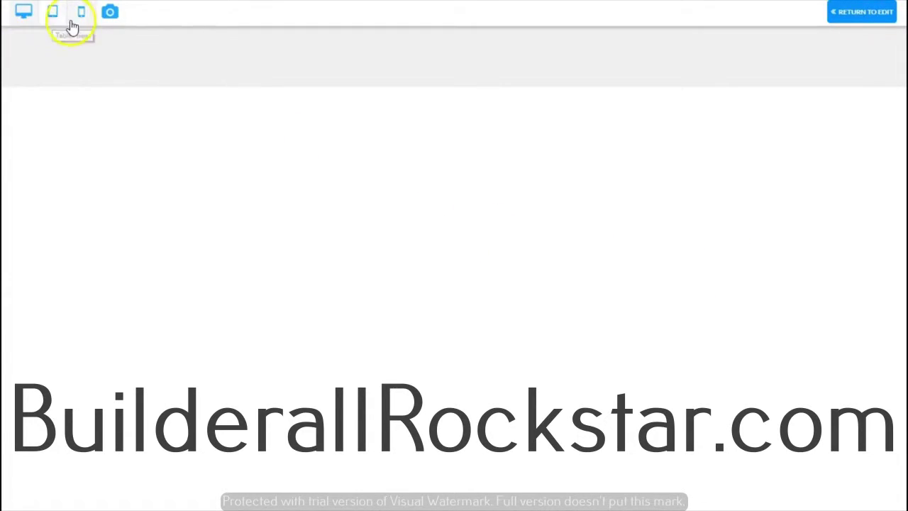
pyautogui.click(864, 12)
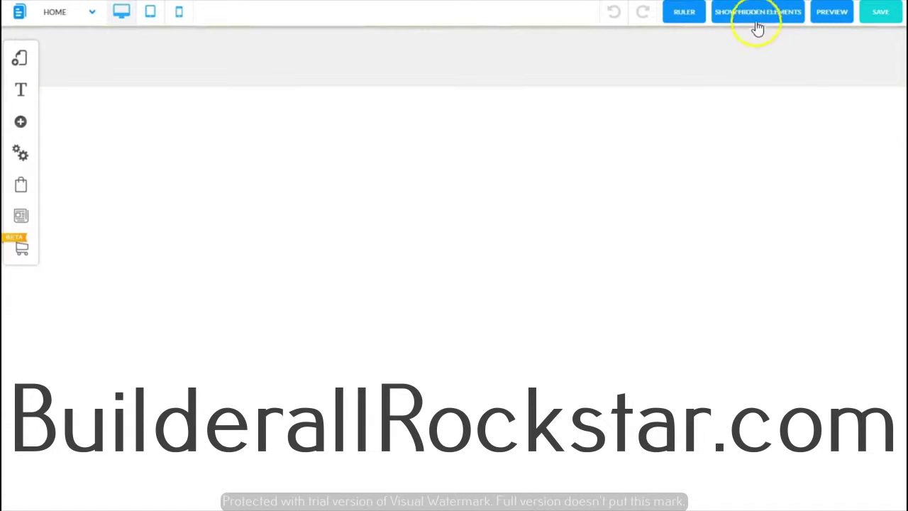
# Show the ruler and place three vertical guides, one at about 556 px, and two horizontal guides, the upper at about 202 px.
pyautogui.click(685, 12)
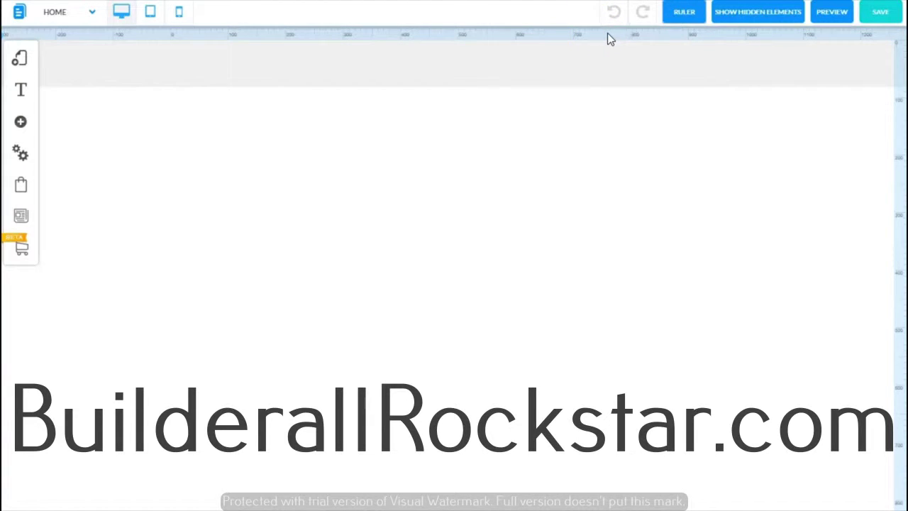
pyautogui.click(488, 32)
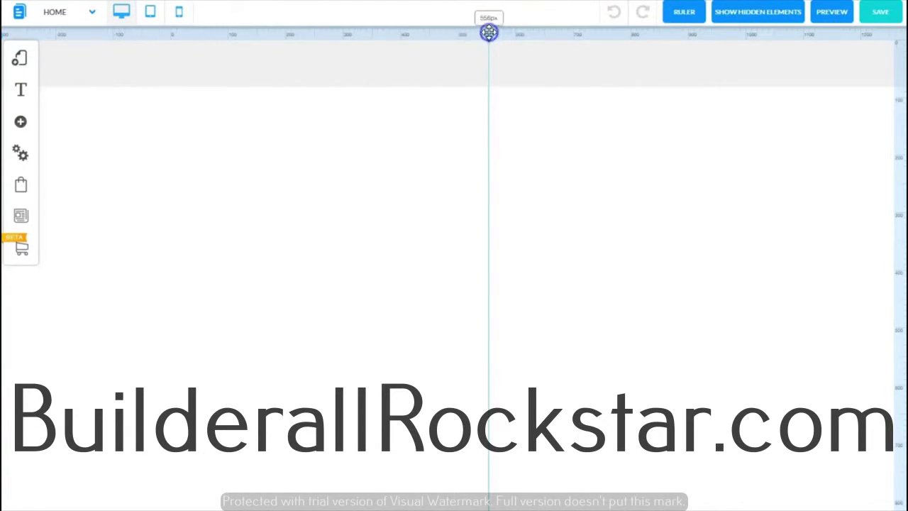
pyautogui.click(898, 202)
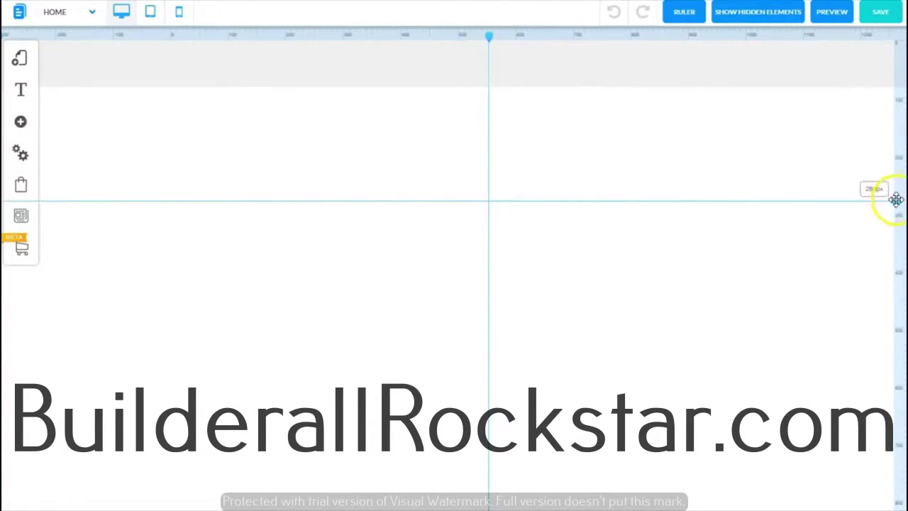
pyautogui.moveTo(895, 201); pyautogui.dragTo(895, 258)
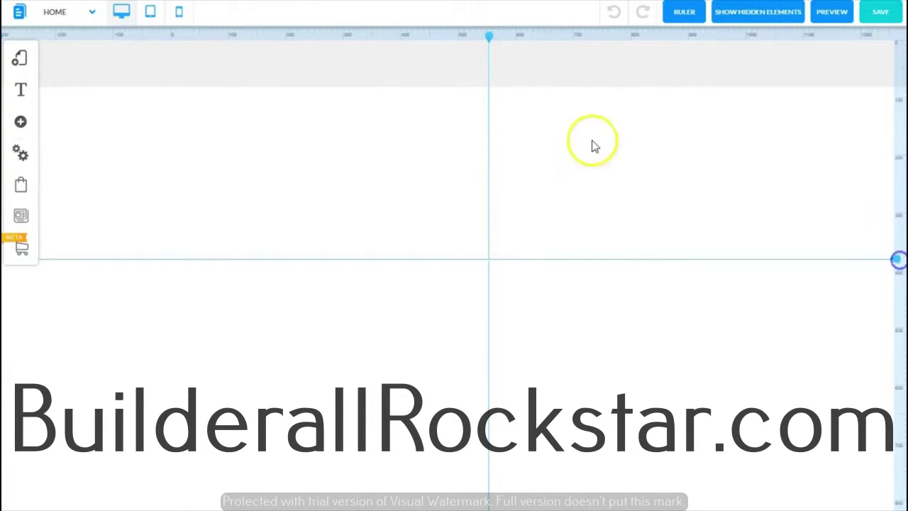
pyautogui.click(385, 35)
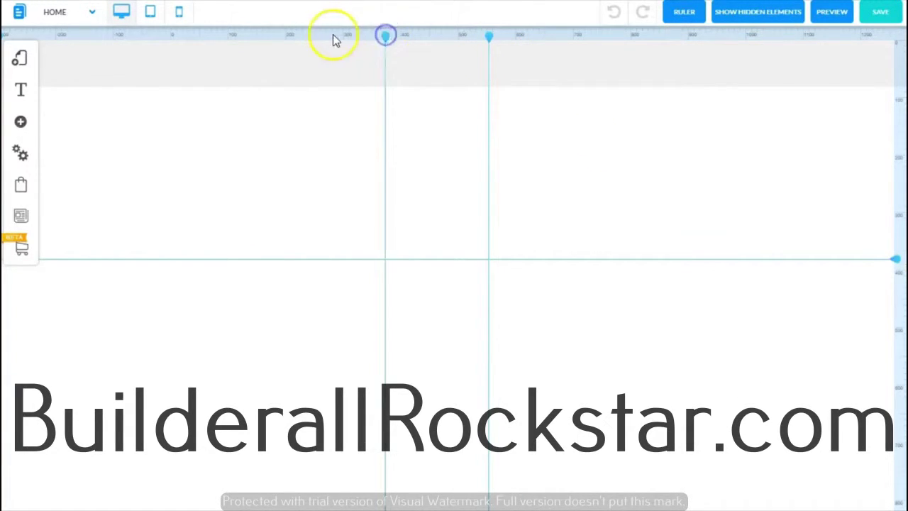
pyautogui.click(309, 36)
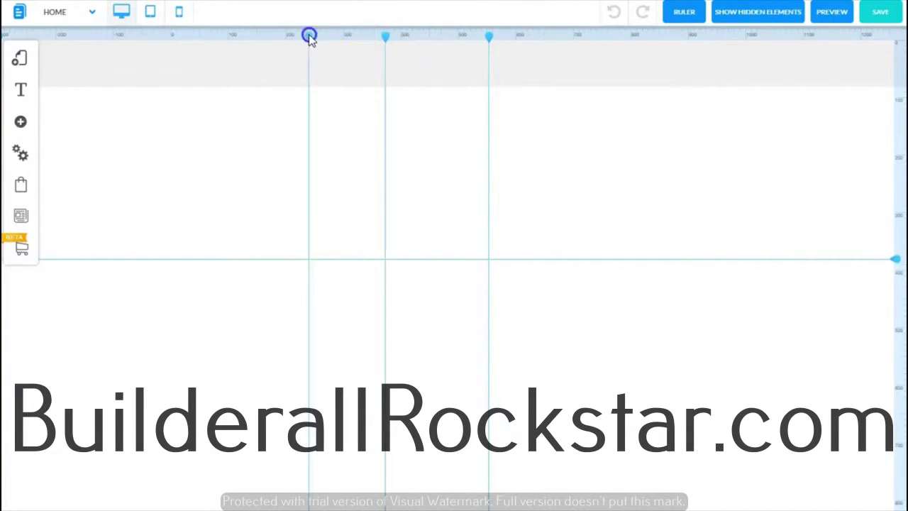
pyautogui.click(898, 156)
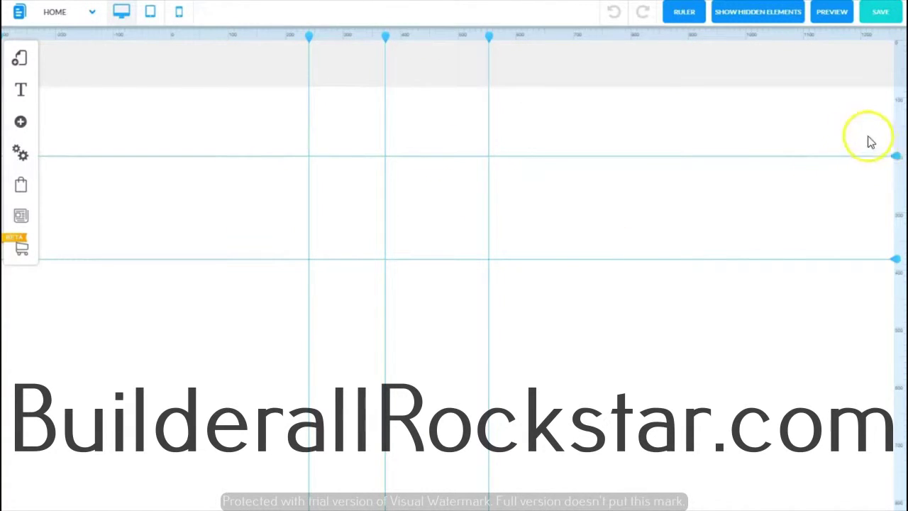
# Remove all horizontal and vertical guides from the page.
pyautogui.moveTo(893, 167)
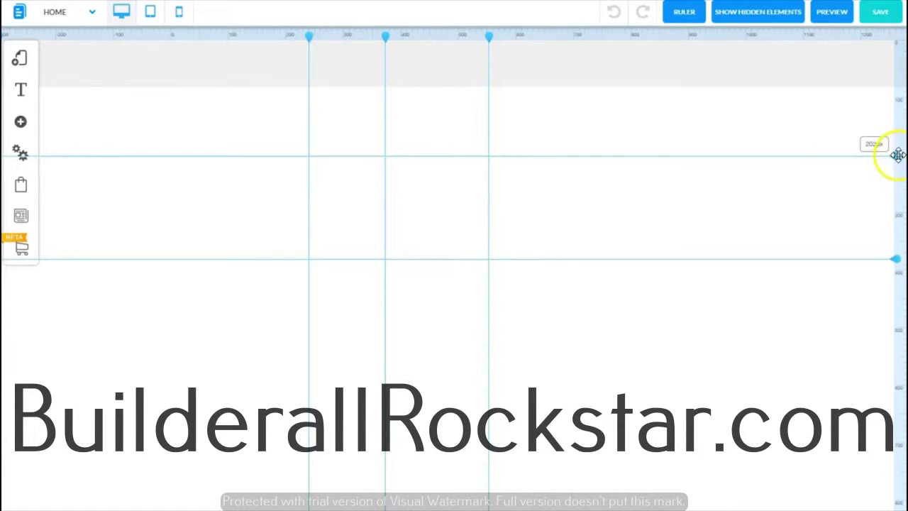
pyautogui.click(899, 155)
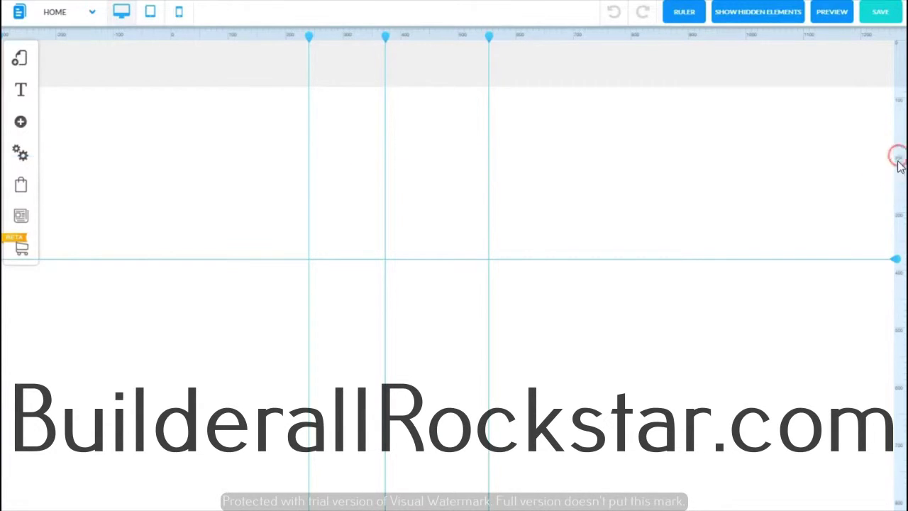
pyautogui.click(897, 257)
pyautogui.click(488, 36)
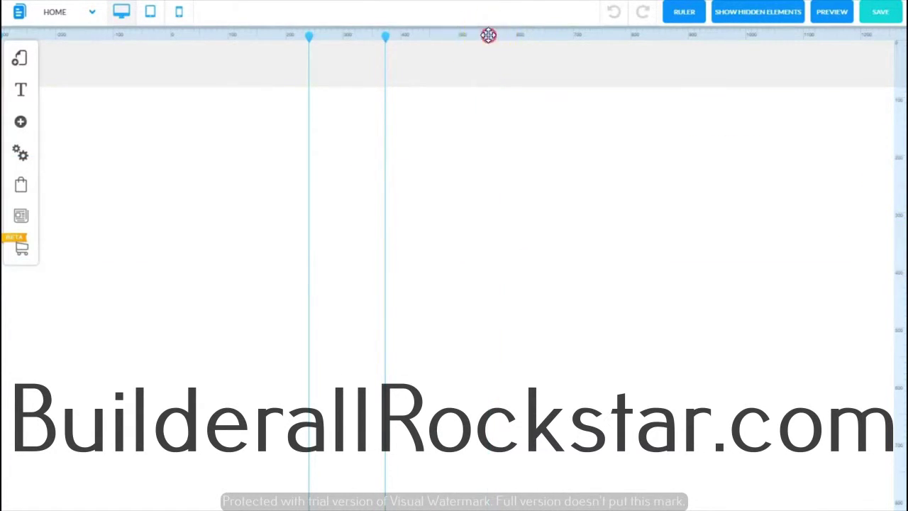
pyautogui.click(385, 36)
pyautogui.click(308, 36)
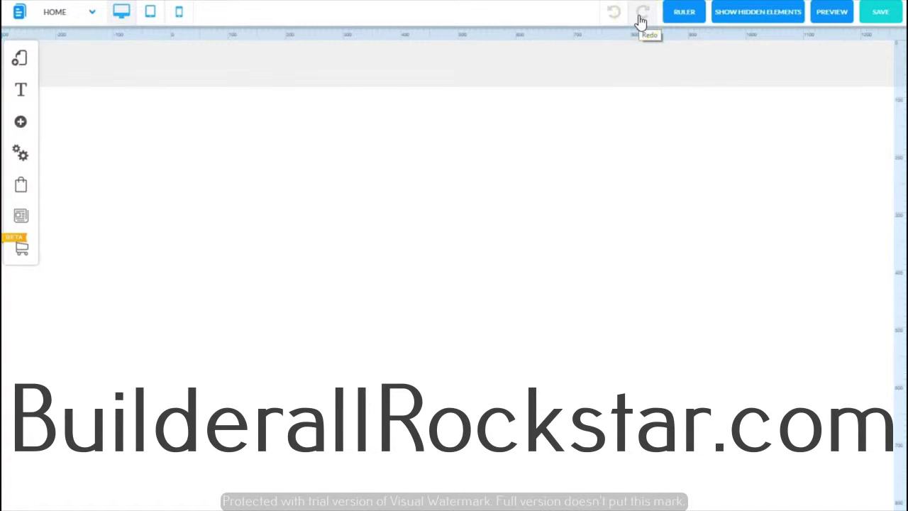
pyautogui.click(613, 16)
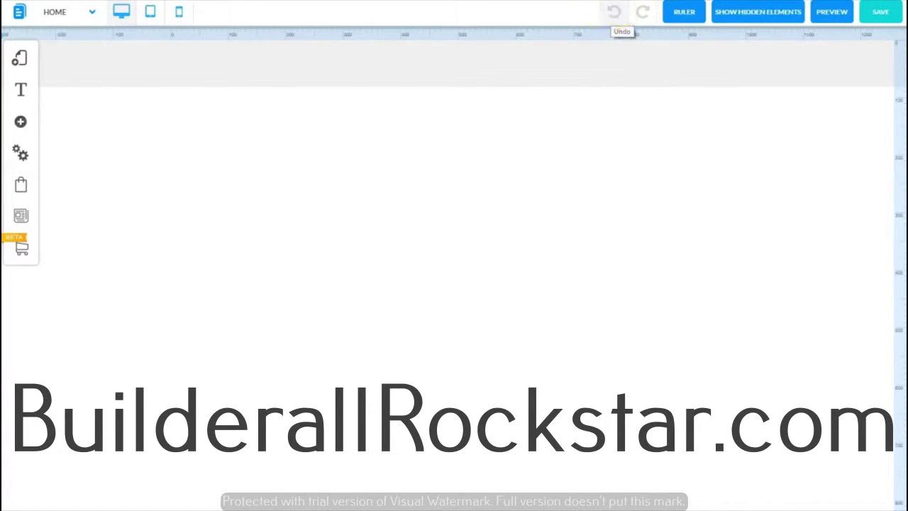
pyautogui.click(645, 18)
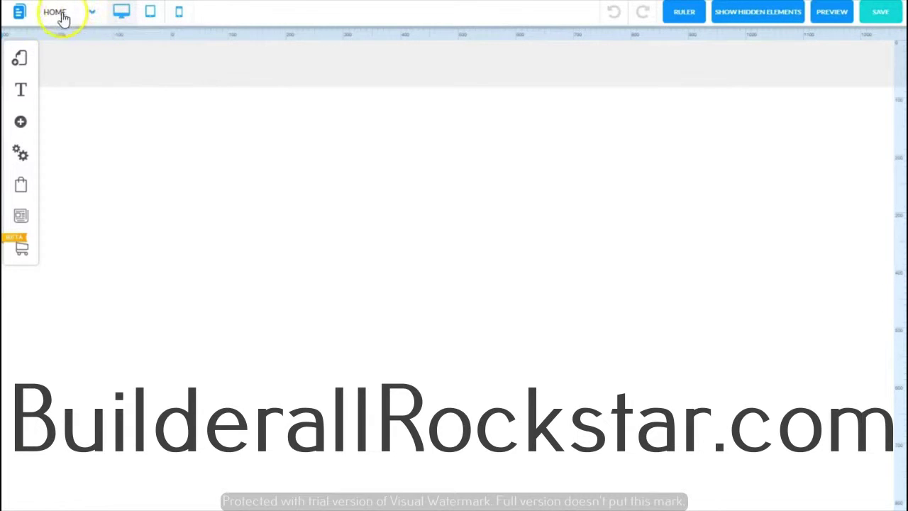
# Examine the site's page list to see which layouts and pages can be selected.
pyautogui.click(92, 12)
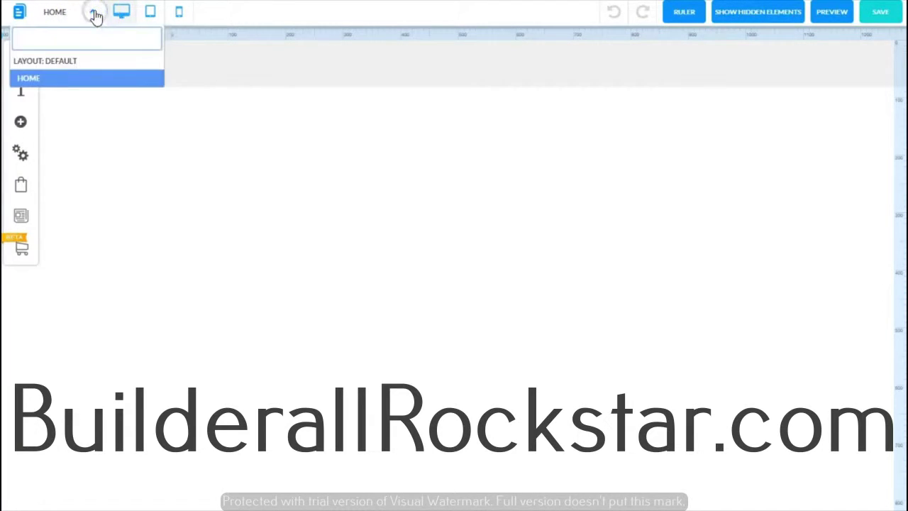
pyautogui.click(91, 38)
pyautogui.click(81, 22)
pyautogui.click(70, 89)
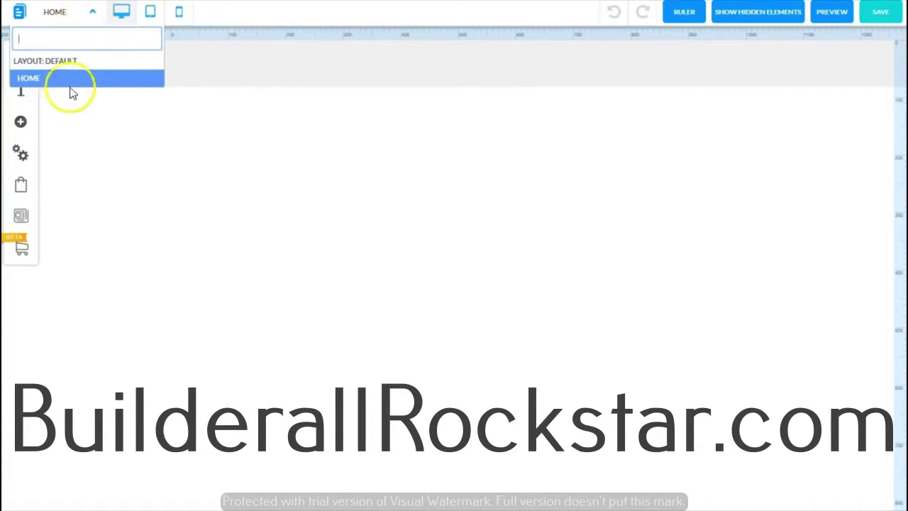
pyautogui.click(83, 63)
pyautogui.click(99, 61)
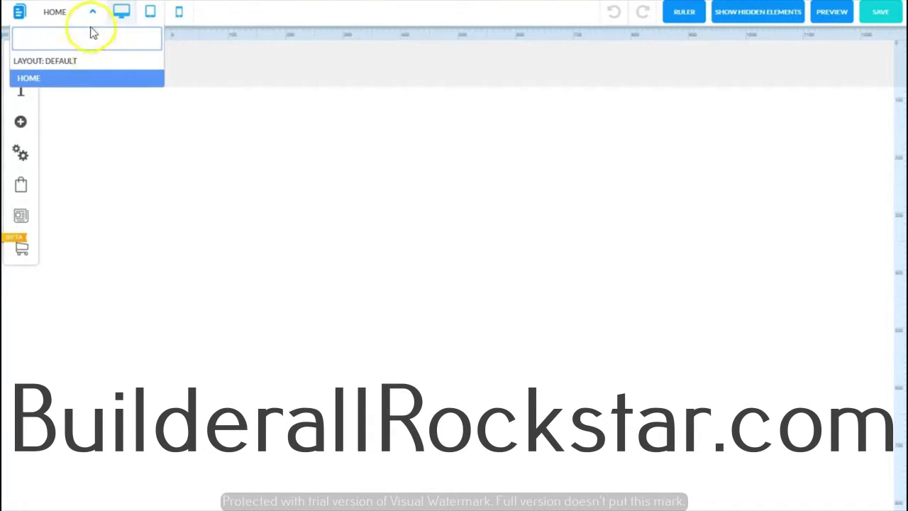
pyautogui.click(70, 16)
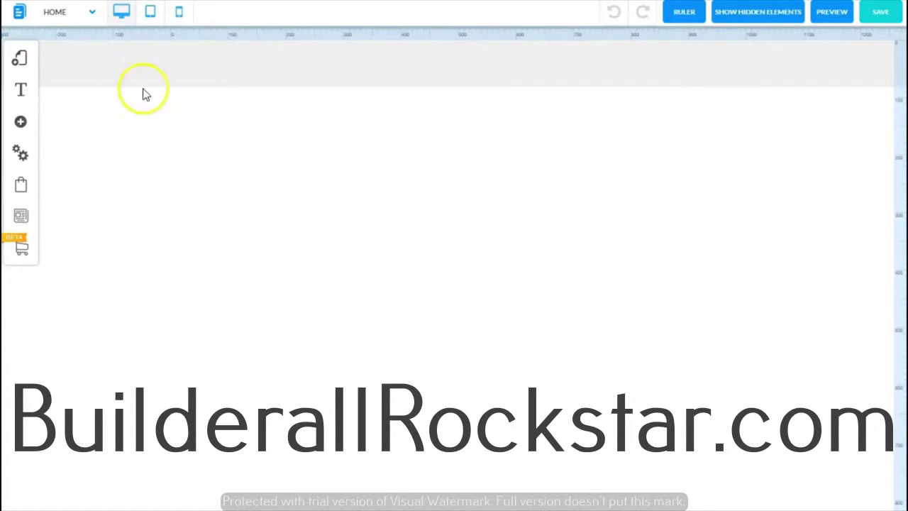
# Open the Settings and SEO of the Home page in the default layout.
pyautogui.click(22, 62)
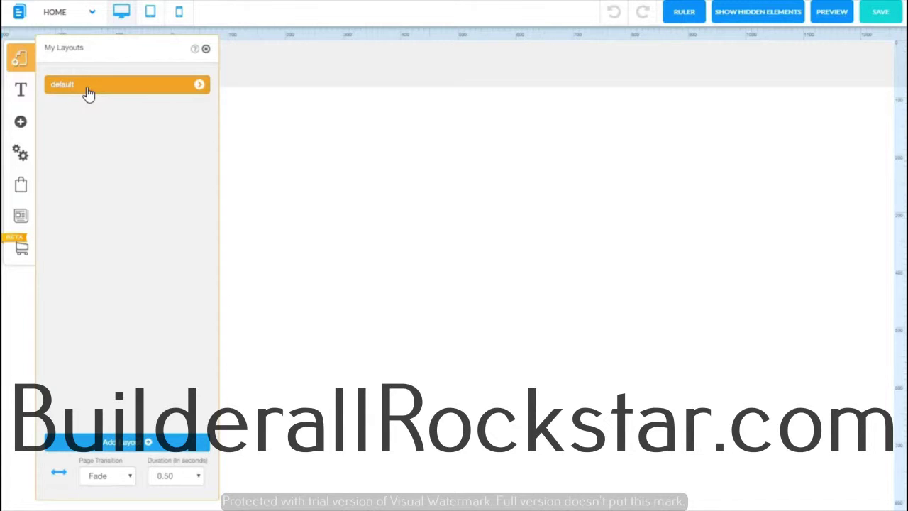
pyautogui.click(200, 86)
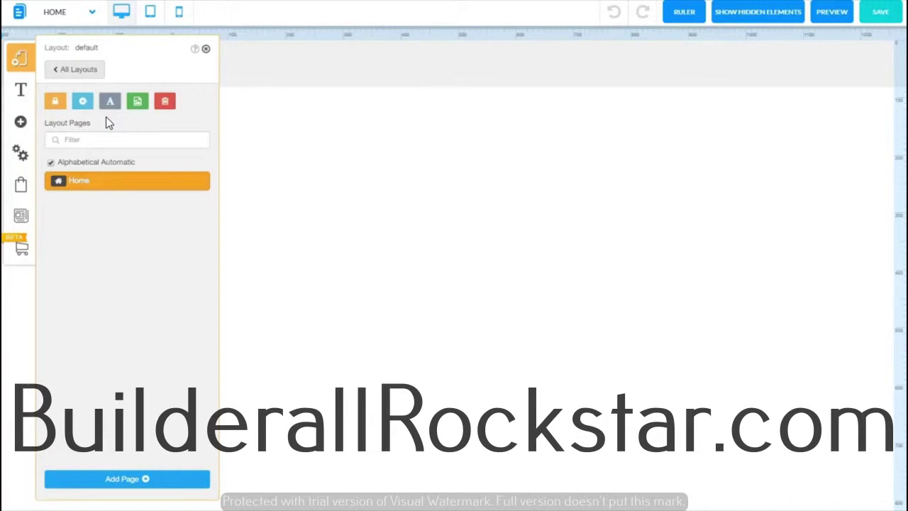
pyautogui.click(75, 181)
pyautogui.click(200, 183)
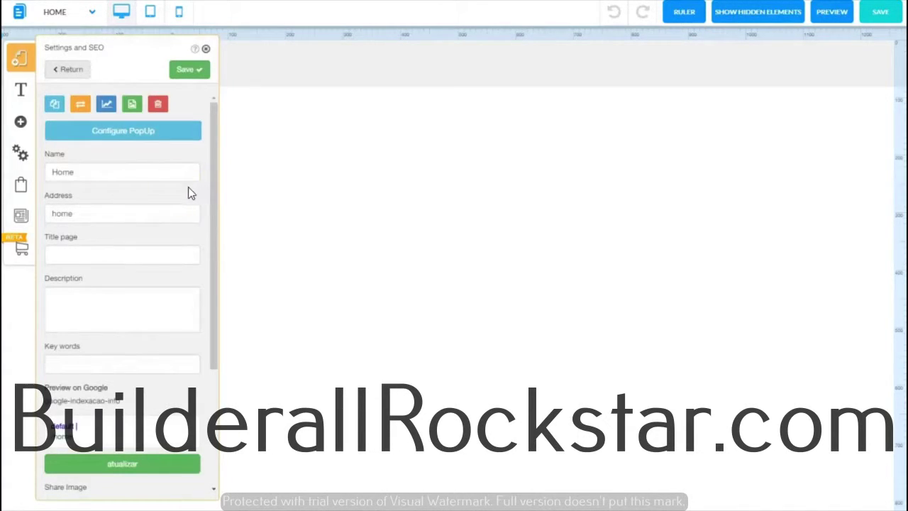
# Review the Home page's settings, from its page actions and popup configuration to the SEO fields, share image and head scripts.
pyautogui.click(148, 152)
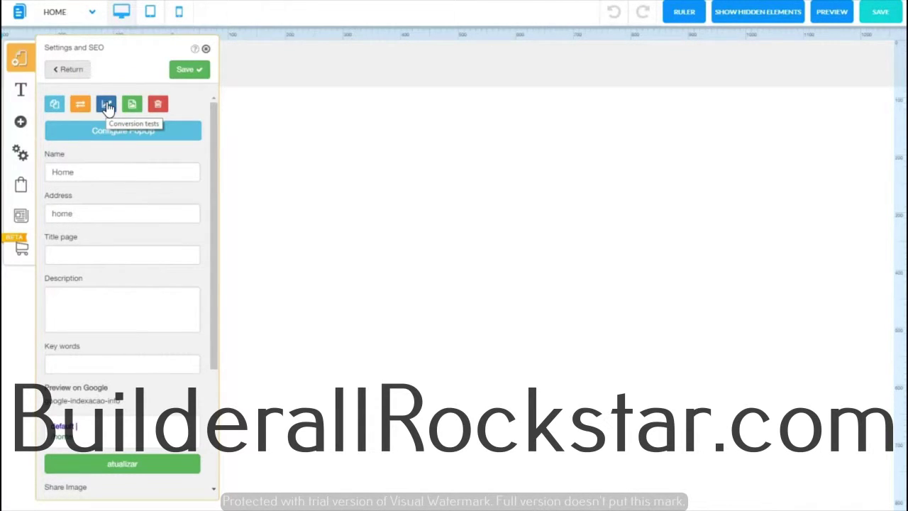
pyautogui.click(56, 106)
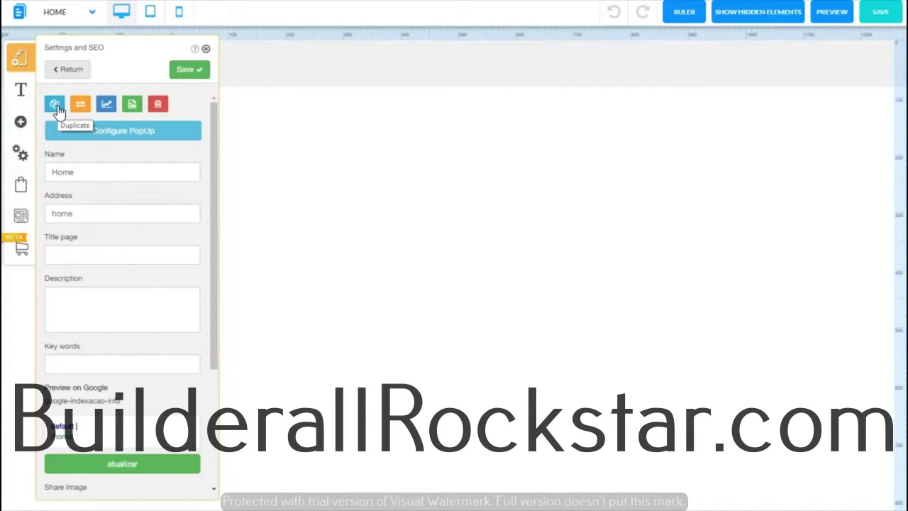
pyautogui.click(120, 132)
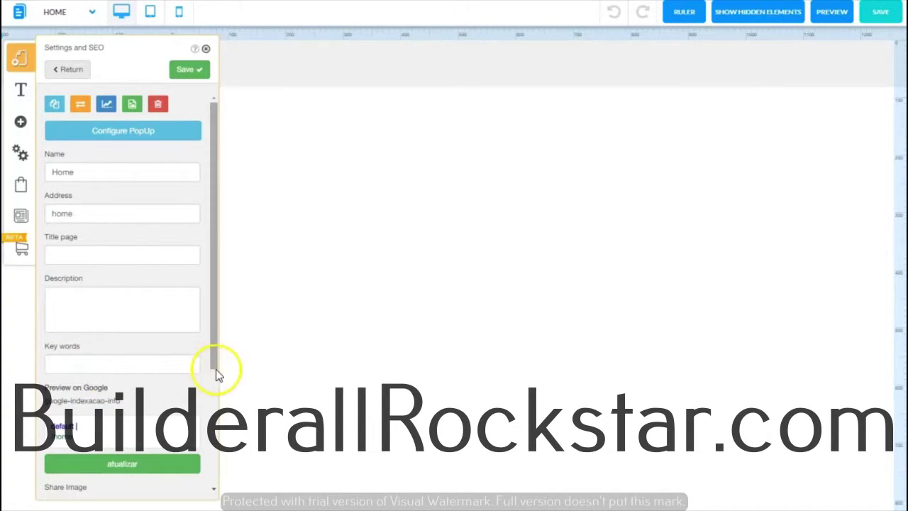
pyautogui.moveTo(218, 366); pyautogui.dragTo(213, 471)
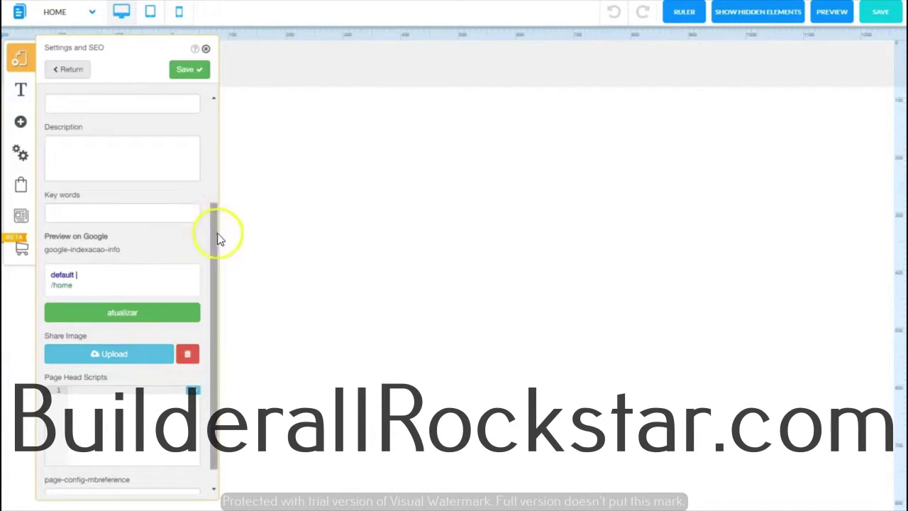
# Review the remaining Home page SEO fields down to the page head scripts and page-config-mbreference, and close the page settings.
pyautogui.moveTo(218, 255); pyautogui.dragTo(215, 308)
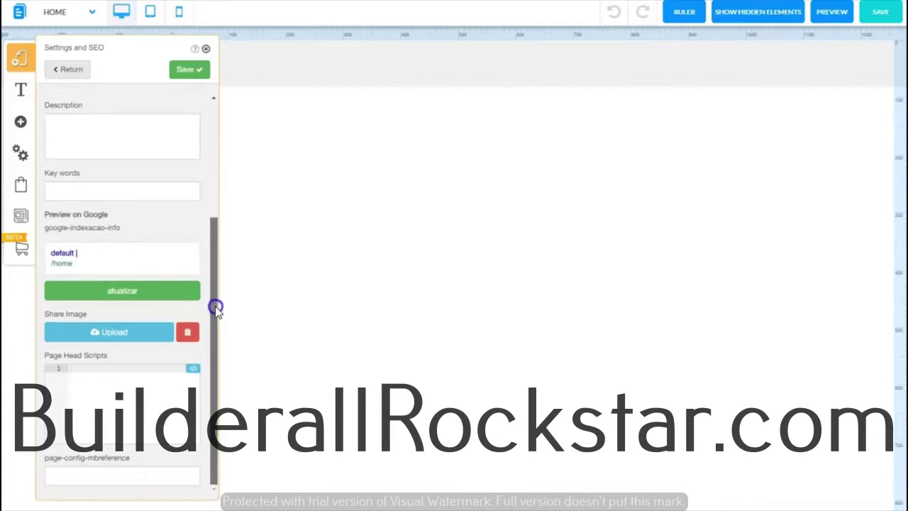
pyautogui.click(184, 71)
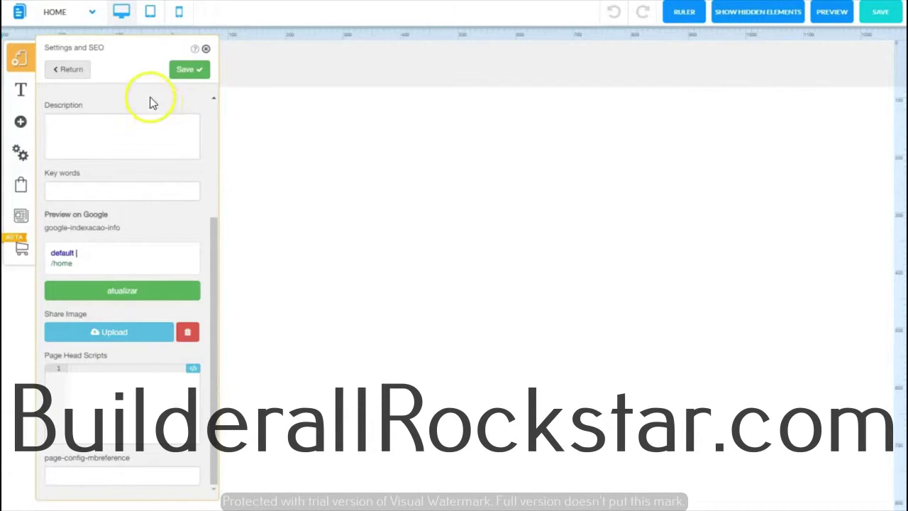
pyautogui.click(879, 15)
pyautogui.click(209, 73)
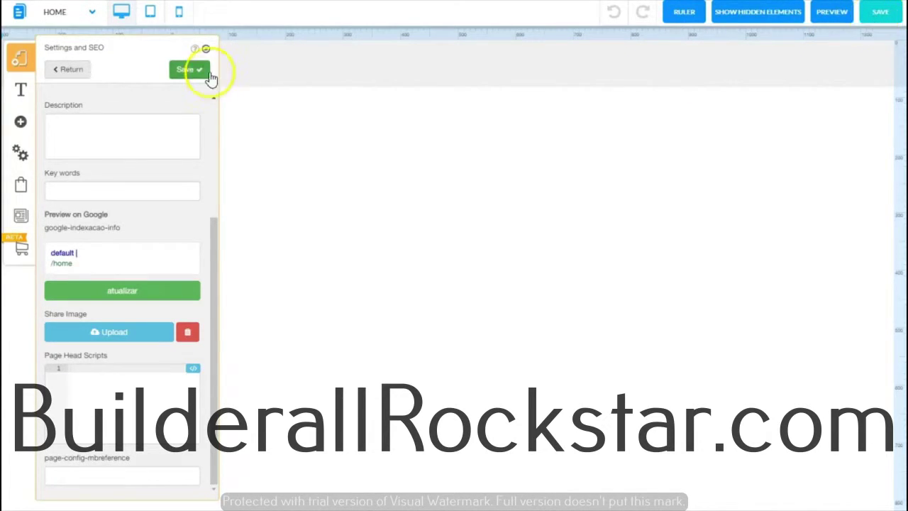
pyautogui.click(205, 49)
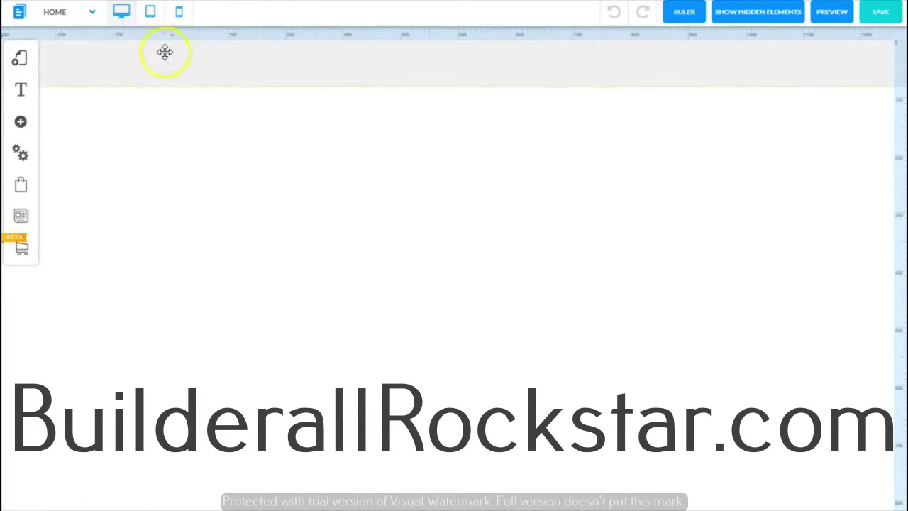
# Examine the title and paragraph styles in the Default Group of fonts and the desktop and mobile options of the H1 style.
pyautogui.click(21, 91)
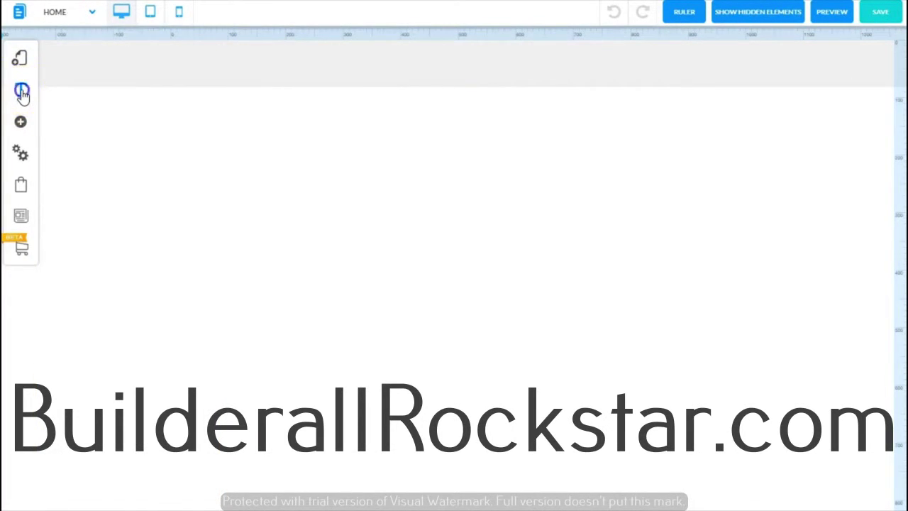
pyautogui.click(22, 96)
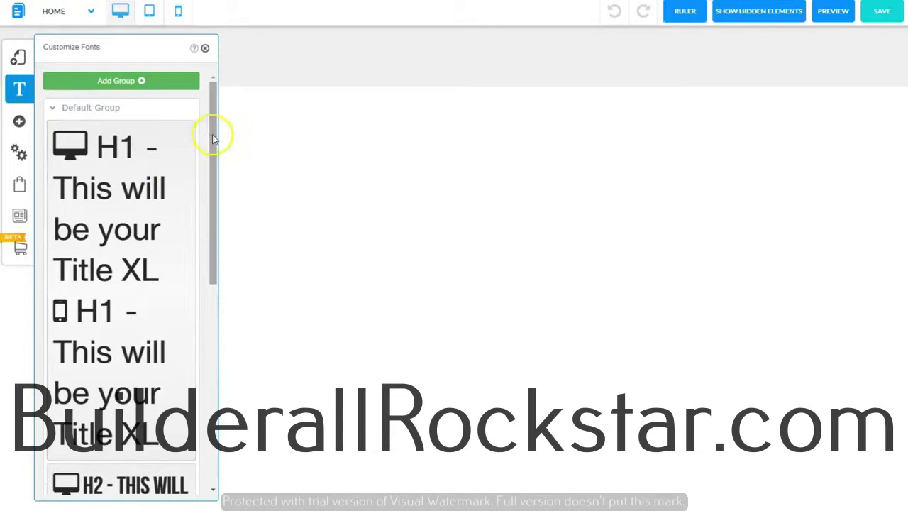
pyautogui.moveTo(210, 136); pyautogui.dragTo(206, 346)
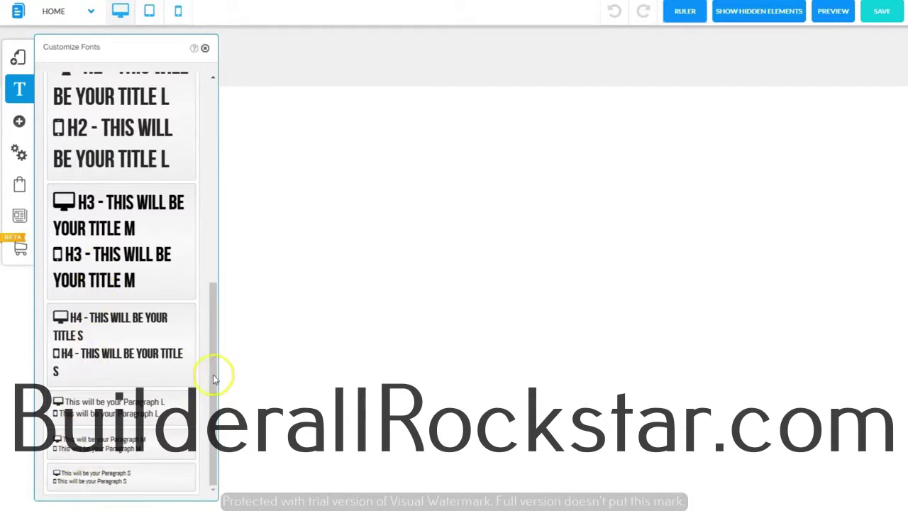
pyautogui.moveTo(212, 374); pyautogui.dragTo(219, 140)
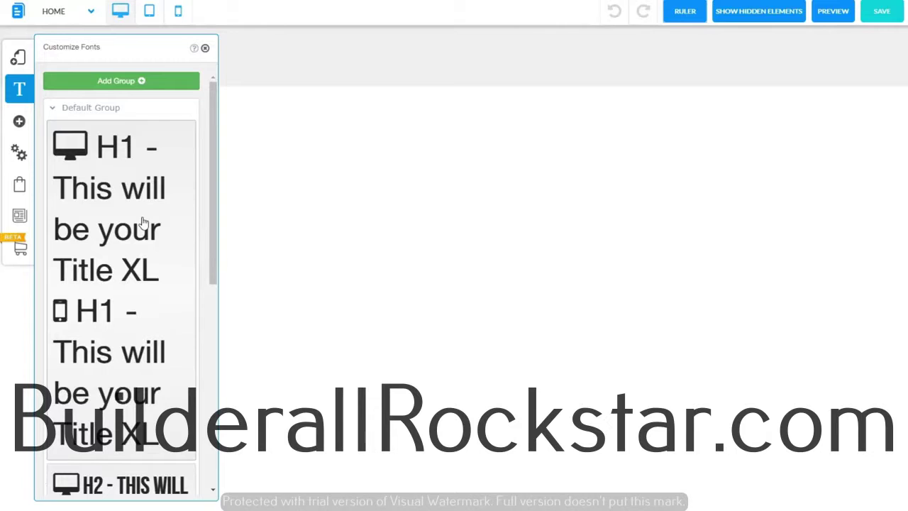
pyautogui.click(107, 226)
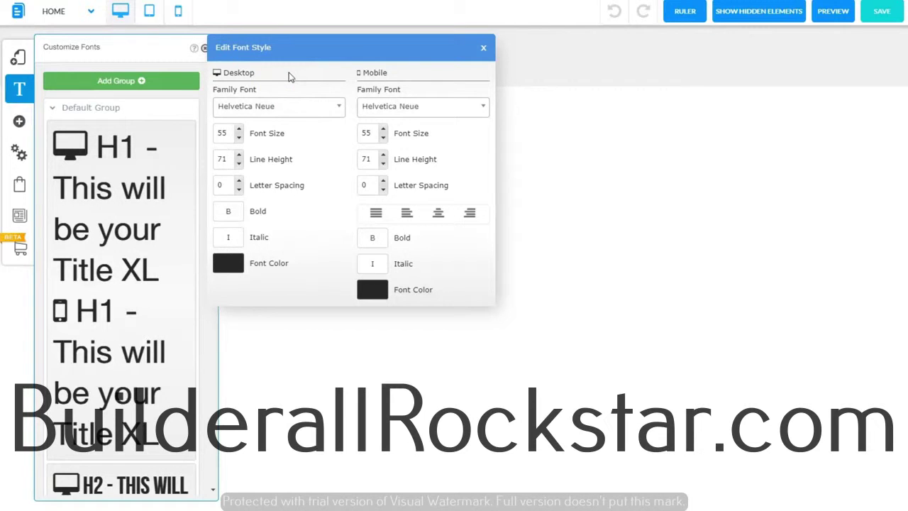
pyautogui.click(484, 48)
# Add a Title XL text element with the Lorem Ipsum sample text to the Home page.
pyautogui.click(19, 122)
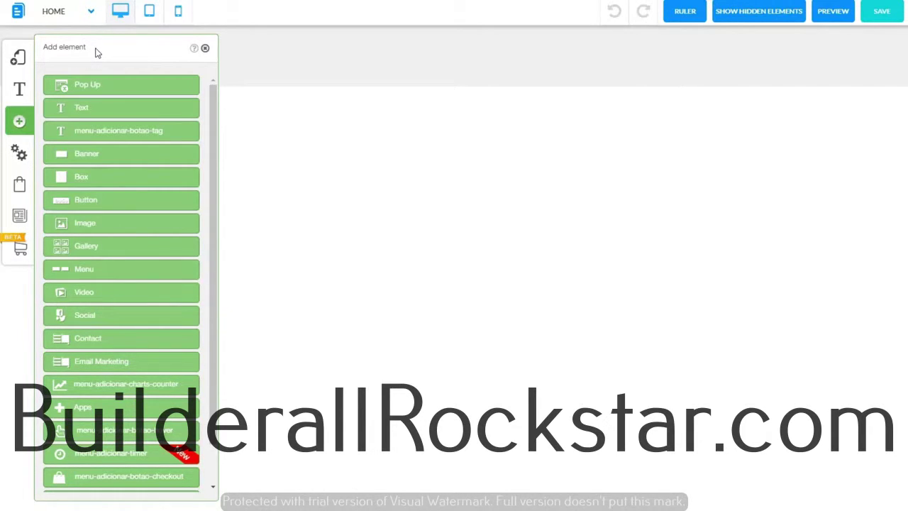
pyautogui.click(95, 91)
pyautogui.click(99, 86)
pyautogui.click(100, 87)
pyautogui.click(102, 108)
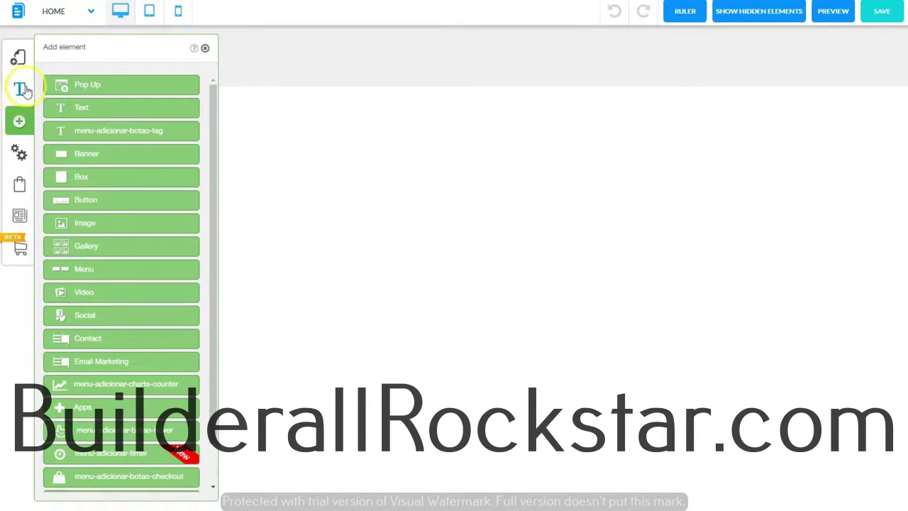
pyautogui.click(85, 108)
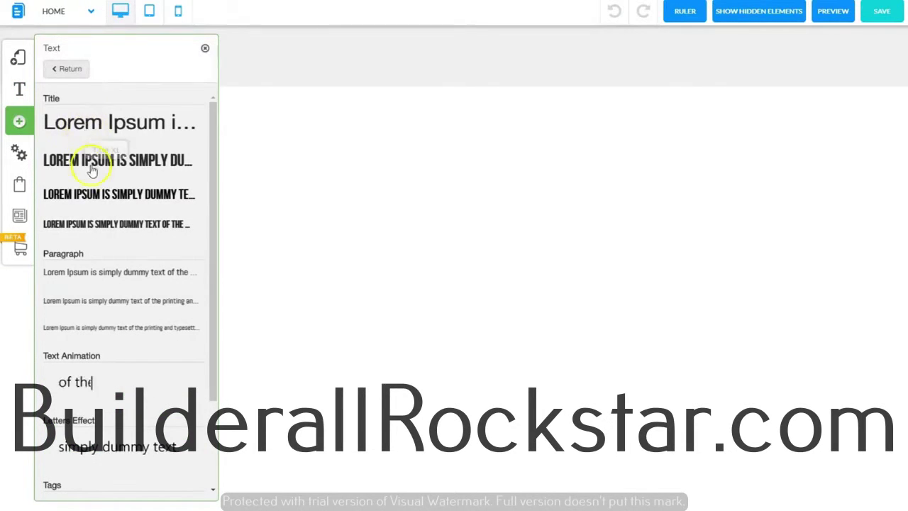
pyautogui.click(89, 124)
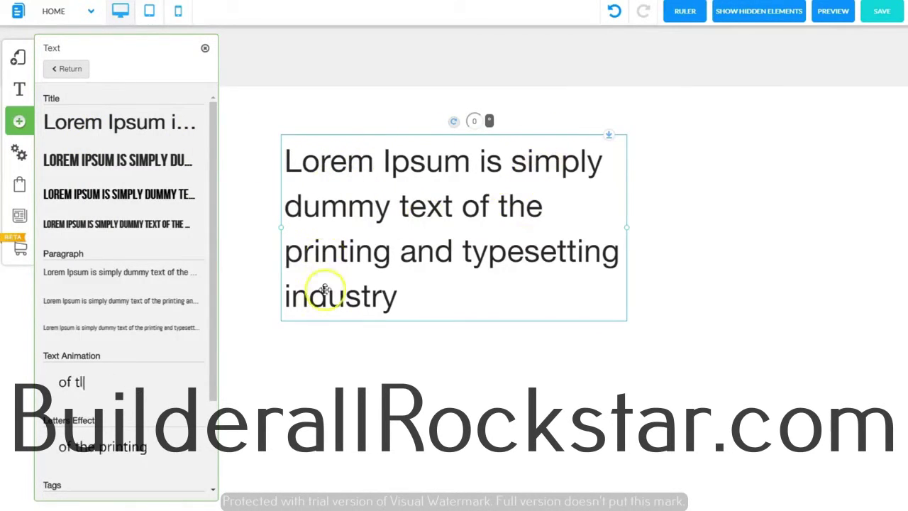
# Delete the Lorem Ipsum title text from the page and close the text element choices.
pyautogui.rightClick(420, 176)
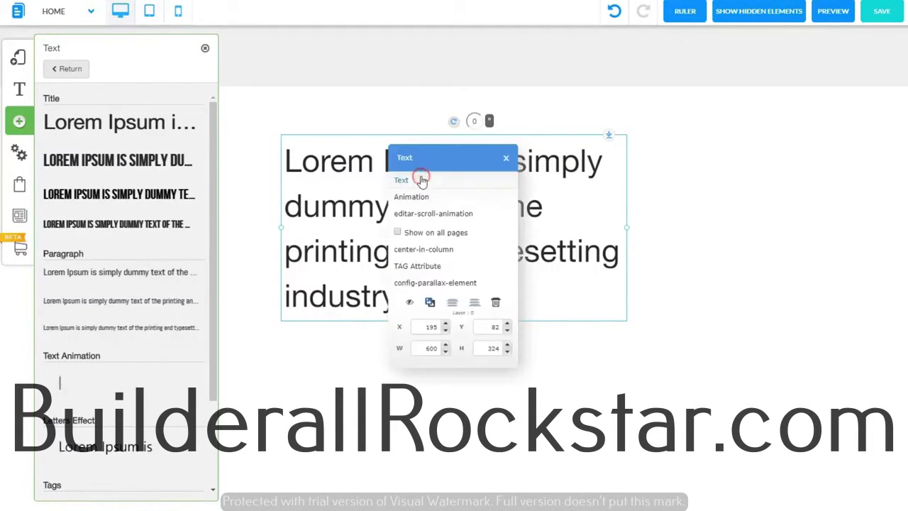
pyautogui.click(496, 303)
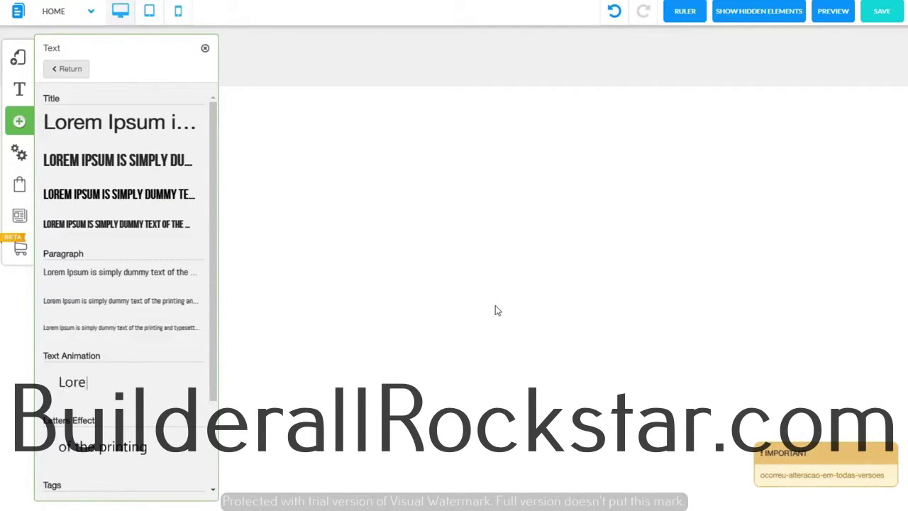
pyautogui.click(205, 51)
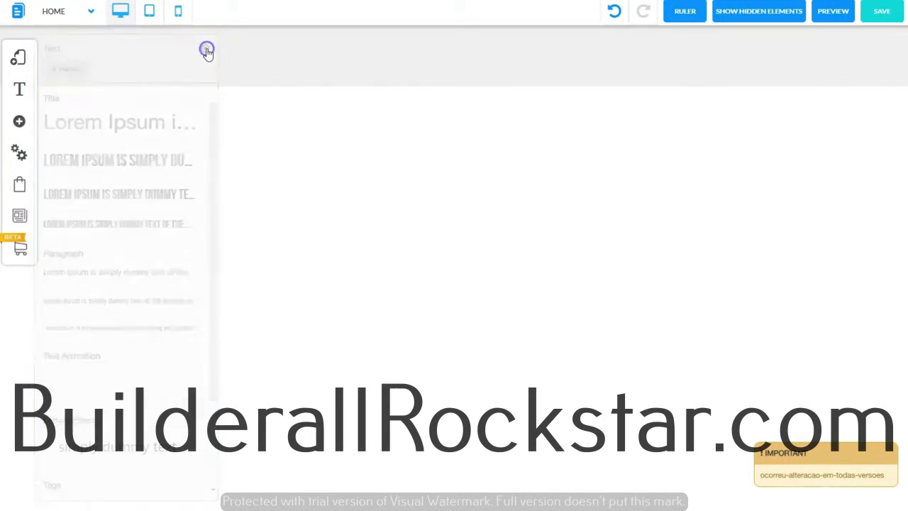
# Browse the Banner elements, looking over the Classic and Parallax Effect designs available for the page.
pyautogui.click(21, 121)
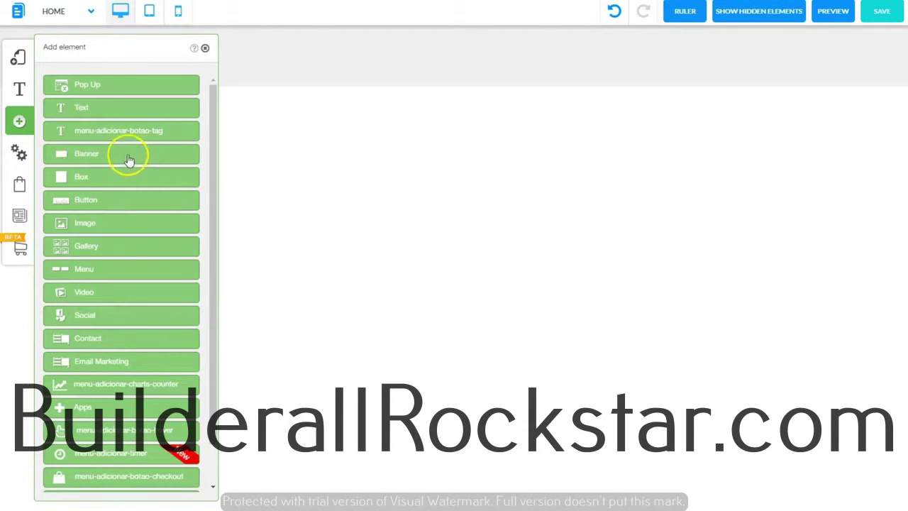
pyautogui.click(127, 157)
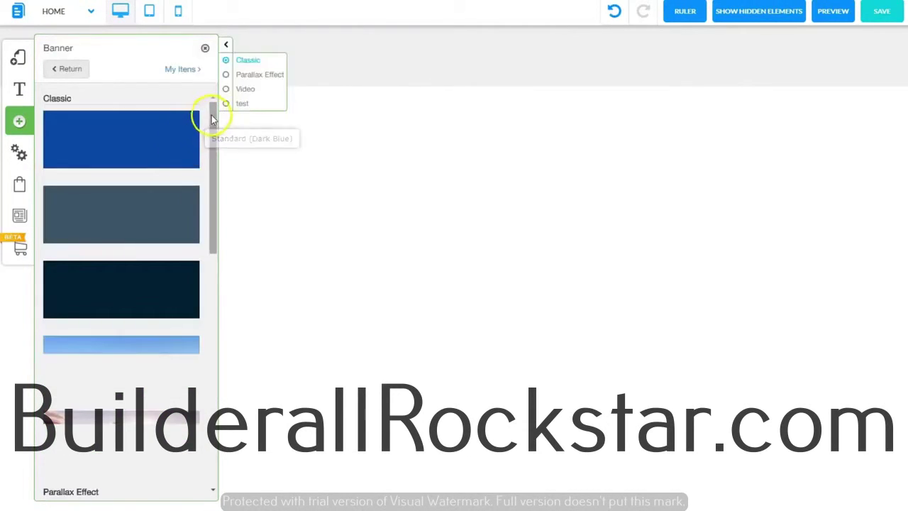
pyautogui.moveTo(215, 124)
pyautogui.mouseDown()
pyautogui.moveTo(197, 380)
pyautogui.moveTo(214, 97)
pyautogui.mouseUp()
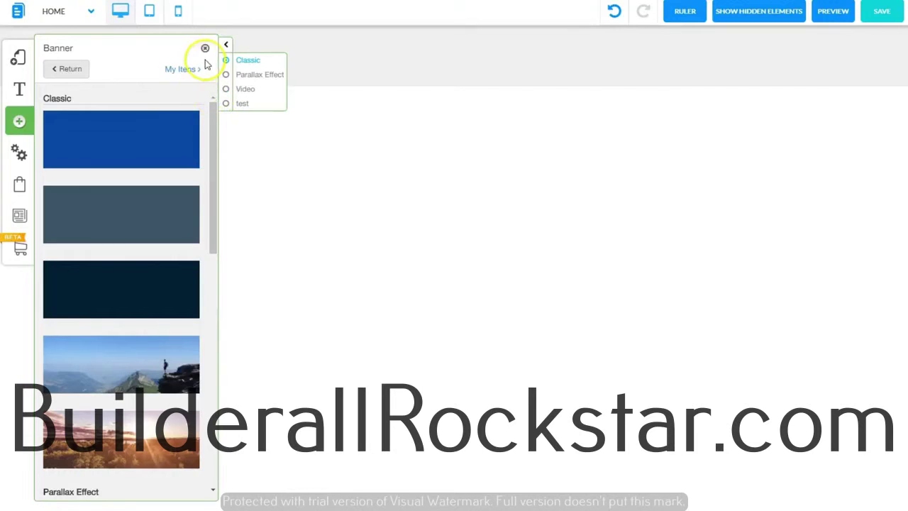
pyautogui.click(73, 68)
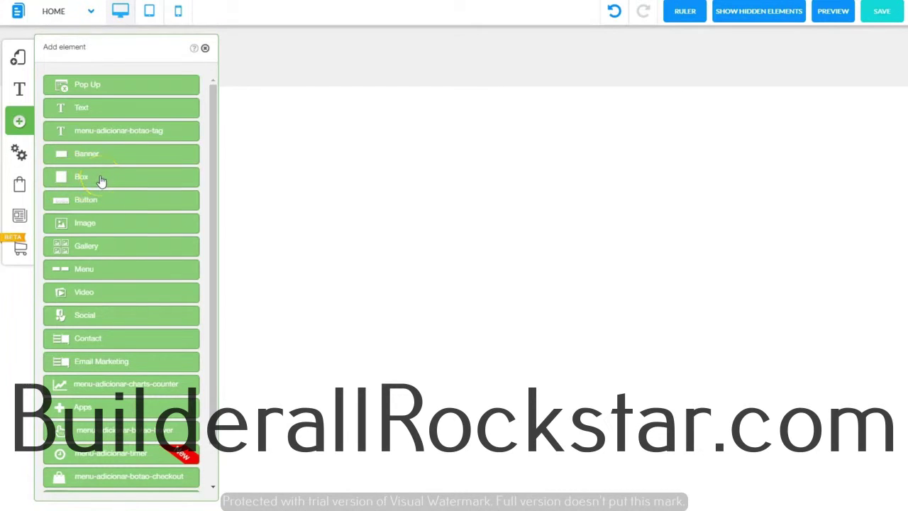
# Browse the Box elements, looking over the Personalized shapes and ribbon designs.
pyautogui.click(100, 177)
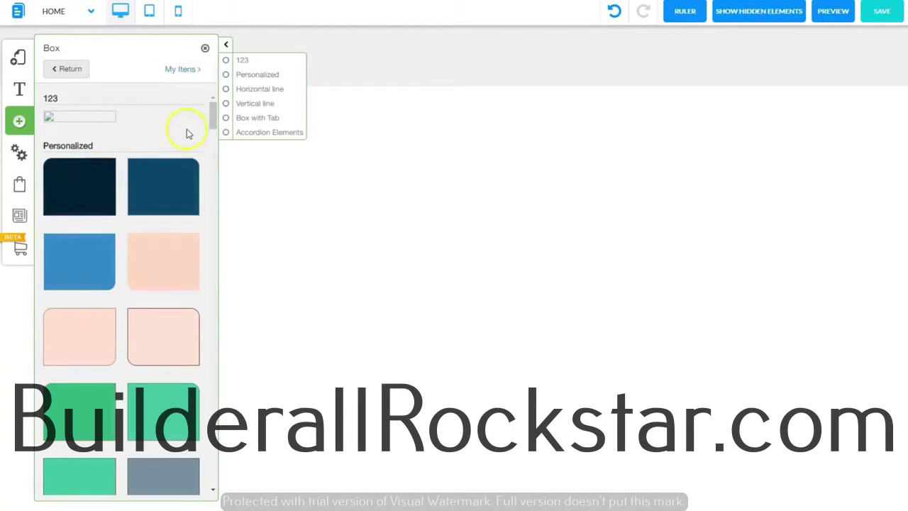
pyautogui.moveTo(210, 125); pyautogui.dragTo(191, 277)
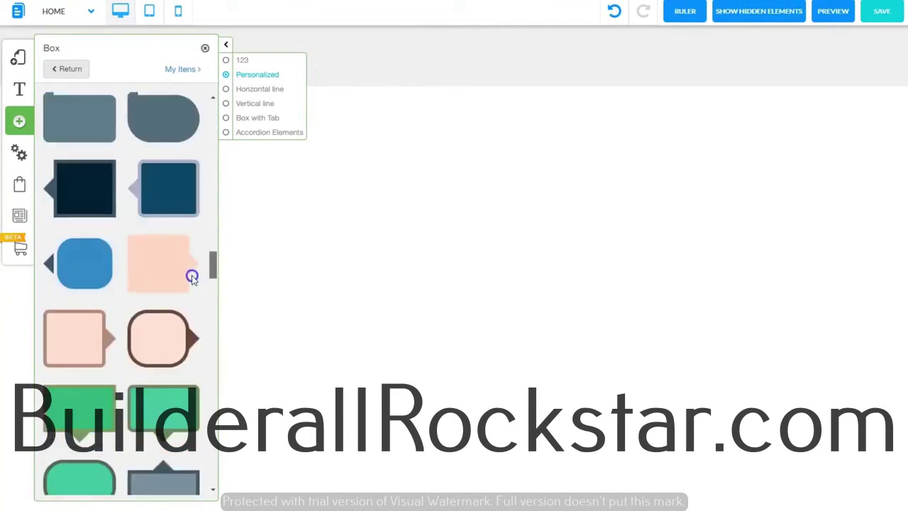
pyautogui.scroll(-10, 191, 277)
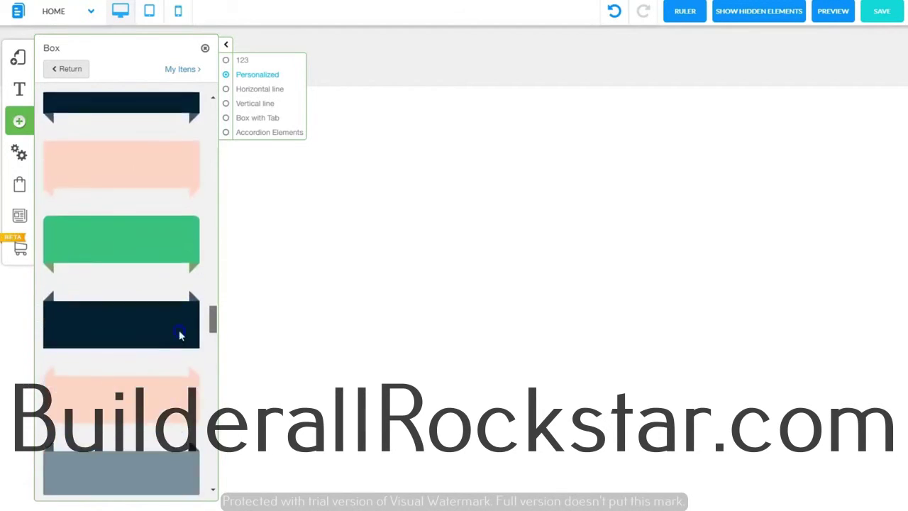
pyautogui.scroll(15, 180, 335)
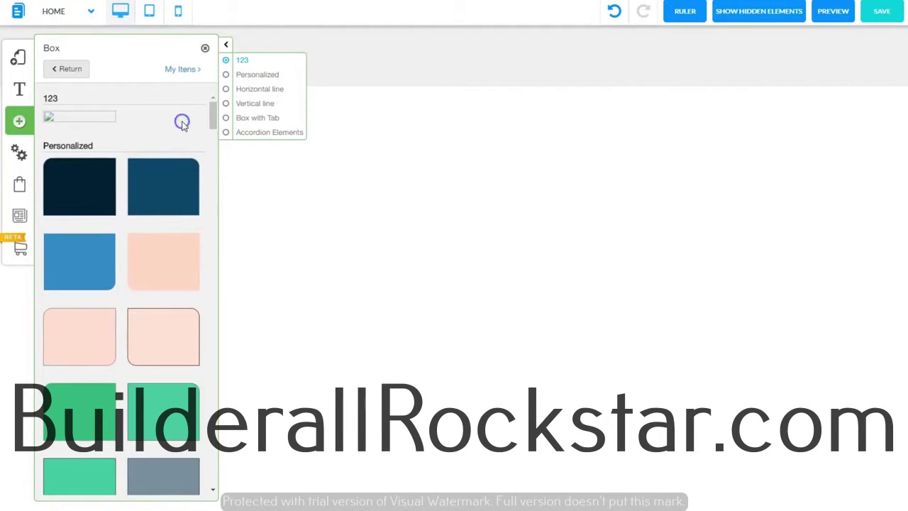
pyautogui.click(69, 71)
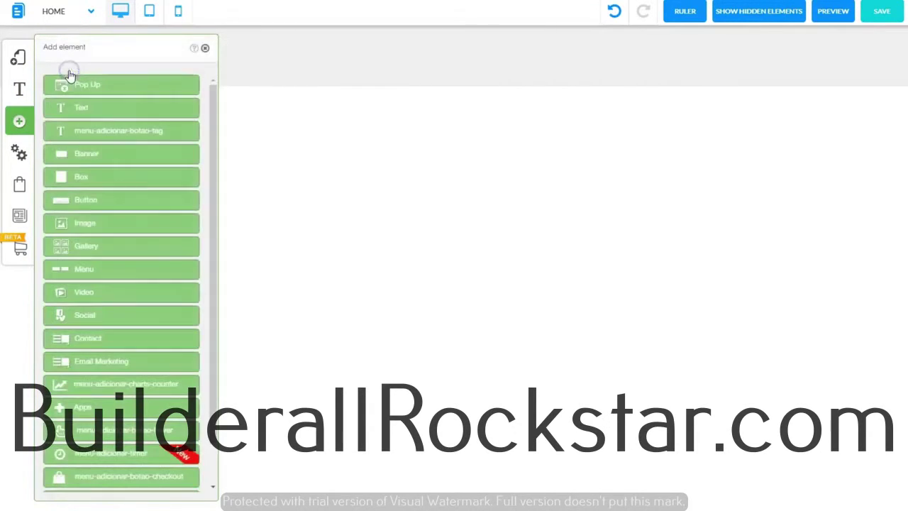
# Examine the Button icons and call-to-action designs, plus the number counters and progress bars among the chart elements.
pyautogui.click(104, 202)
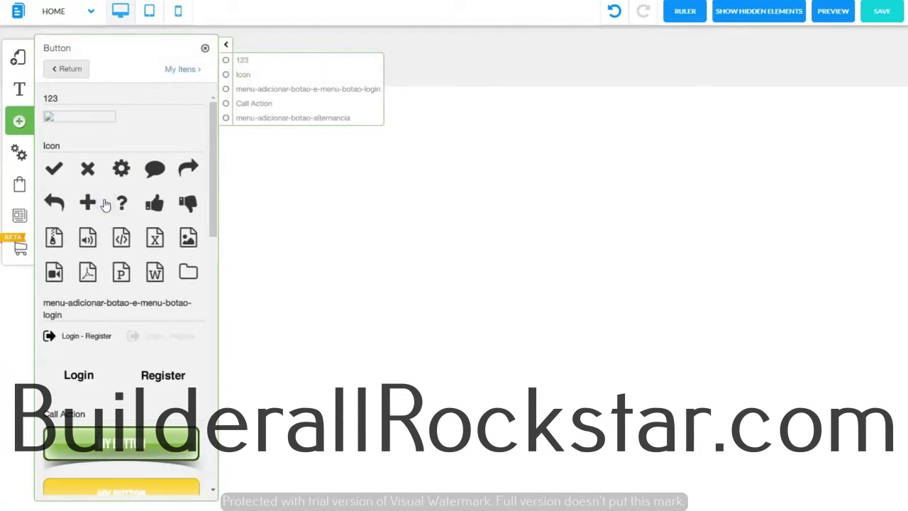
pyautogui.click(188, 168)
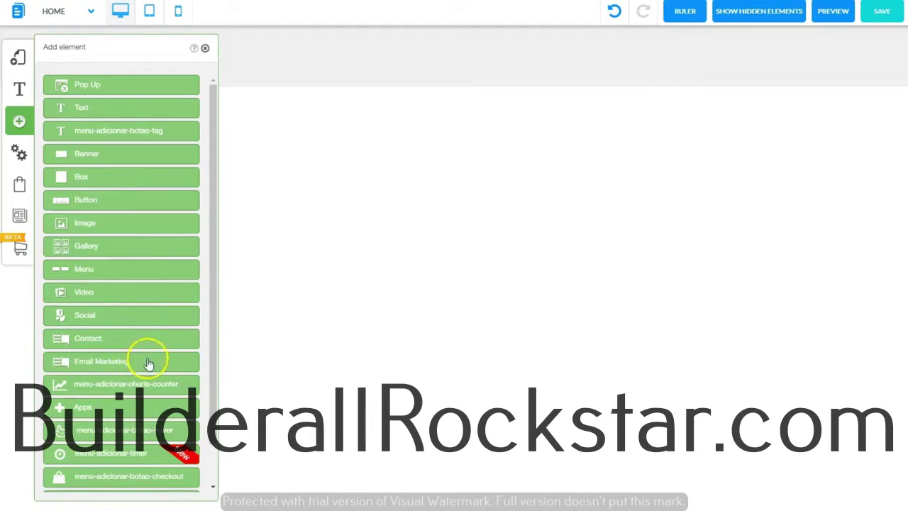
pyautogui.click(108, 387)
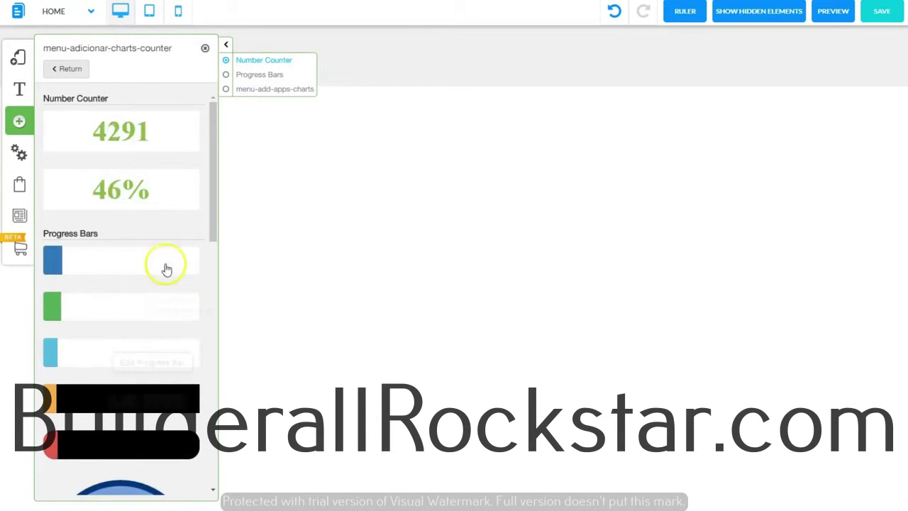
pyautogui.moveTo(213, 218); pyautogui.dragTo(206, 175)
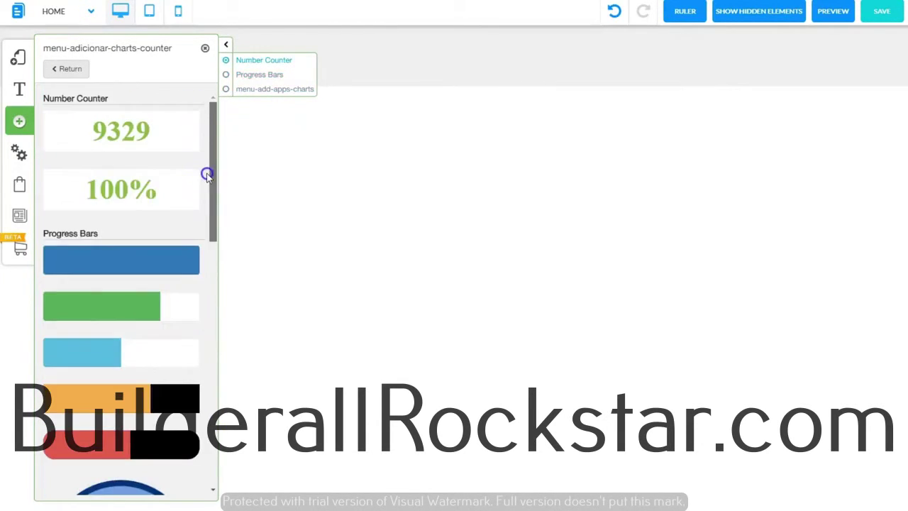
pyautogui.click(72, 71)
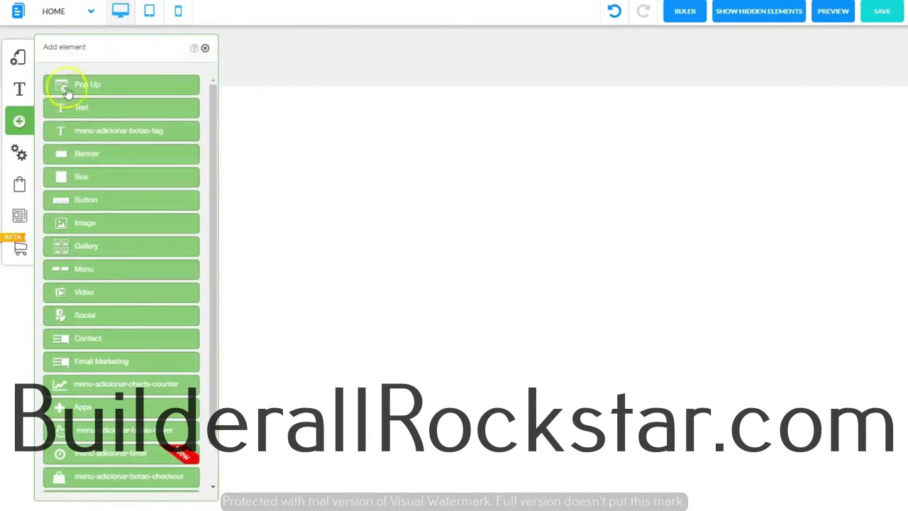
# Examine the Apps elements from the Paypal Button and Add HTML through to the Coupon Amazon and market place apps.
pyautogui.click(112, 408)
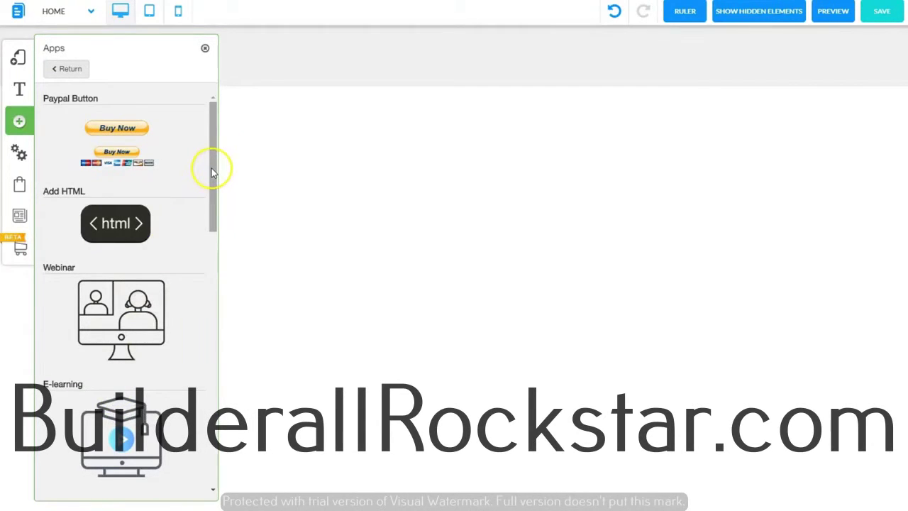
pyautogui.moveTo(211, 170); pyautogui.dragTo(210, 196)
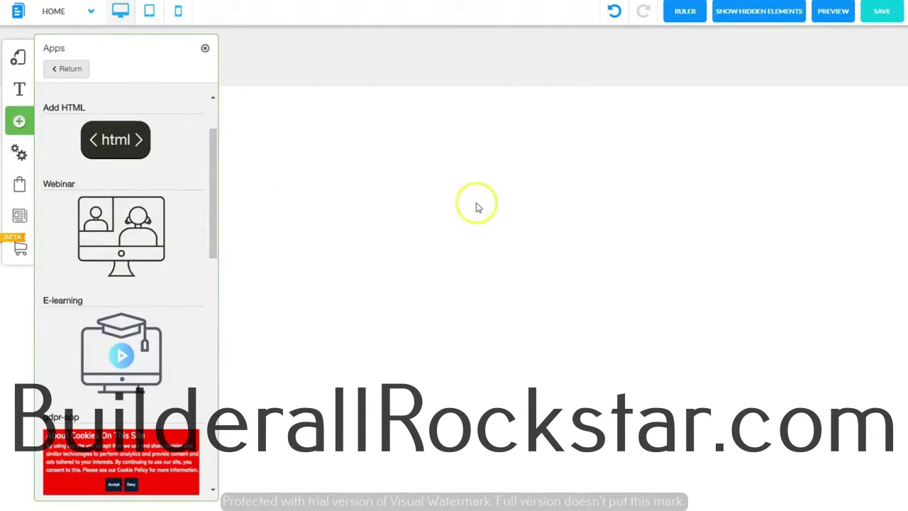
pyautogui.moveTo(214, 257); pyautogui.dragTo(211, 298)
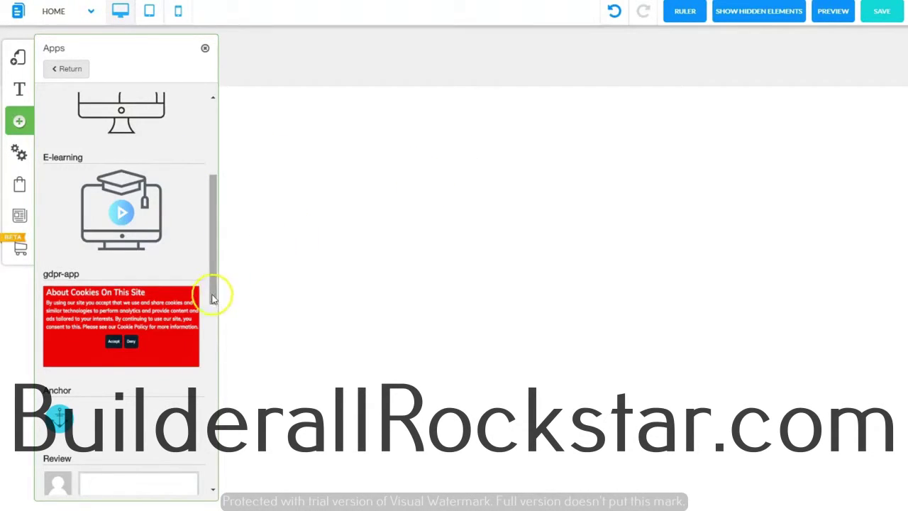
pyautogui.moveTo(213, 290); pyautogui.dragTo(215, 342)
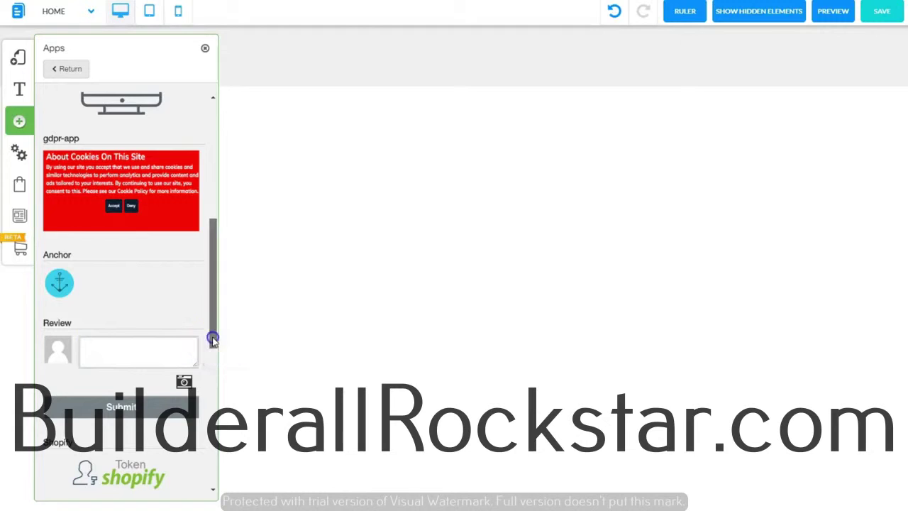
pyautogui.moveTo(212, 338); pyautogui.dragTo(215, 425)
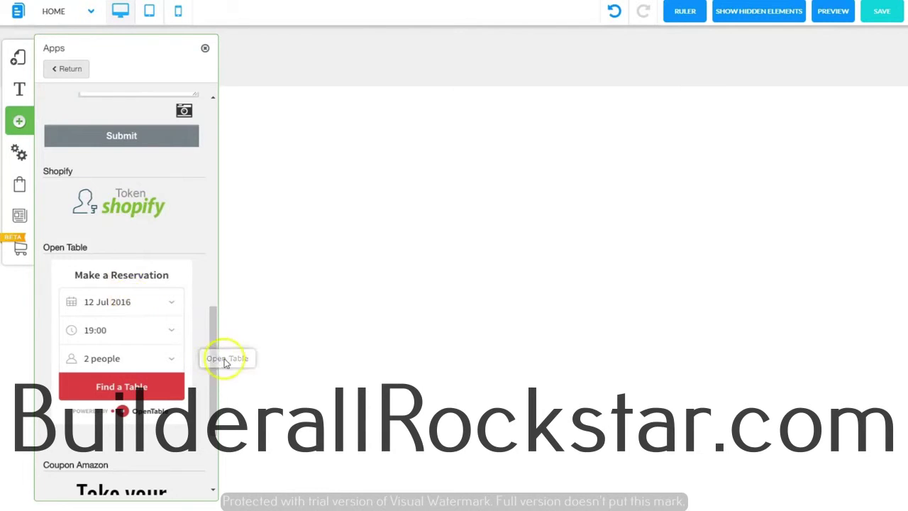
pyautogui.moveTo(216, 373); pyautogui.dragTo(213, 469)
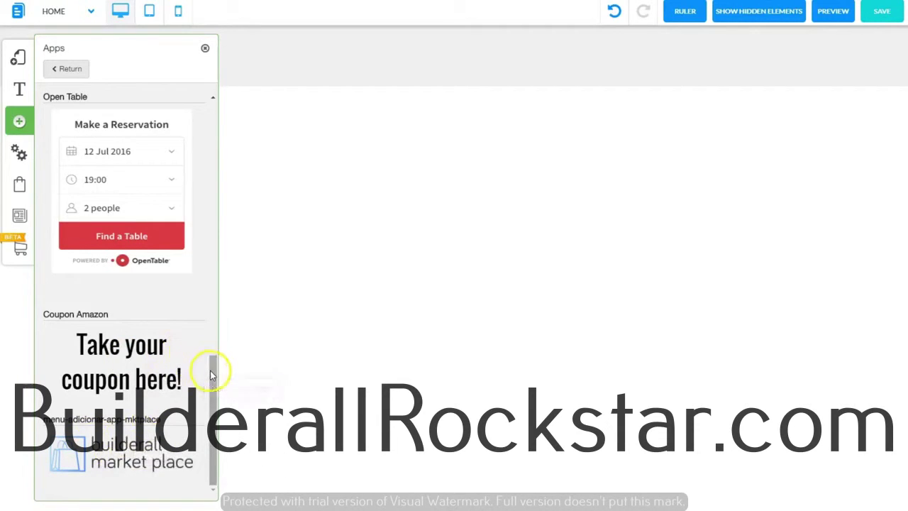
pyautogui.moveTo(212, 376); pyautogui.dragTo(223, 113)
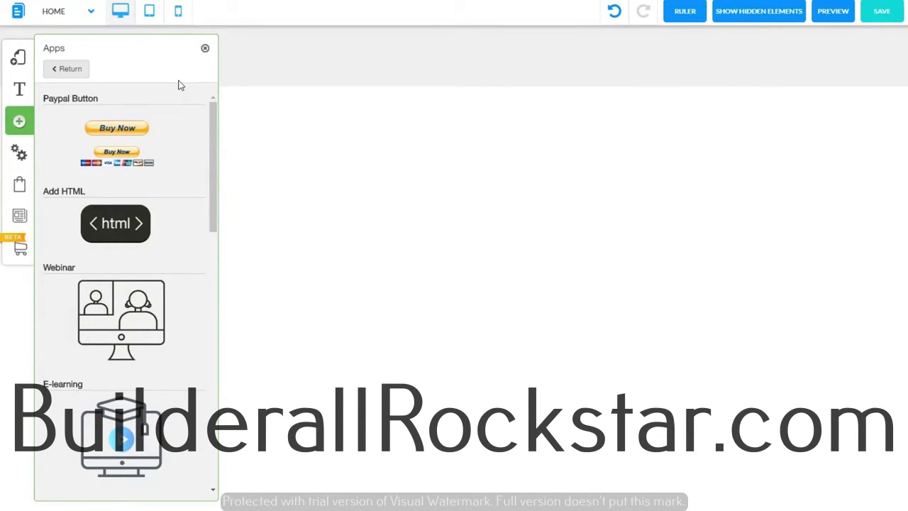
pyautogui.click(66, 69)
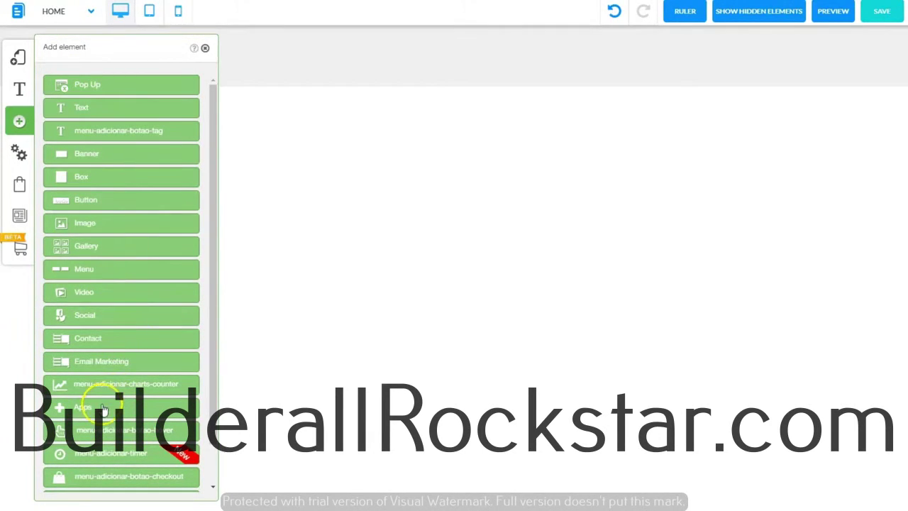
# Look over the Box Hover designs and the square countdown timer designs among the page elements.
pyautogui.scroll(-2, 213, 400)
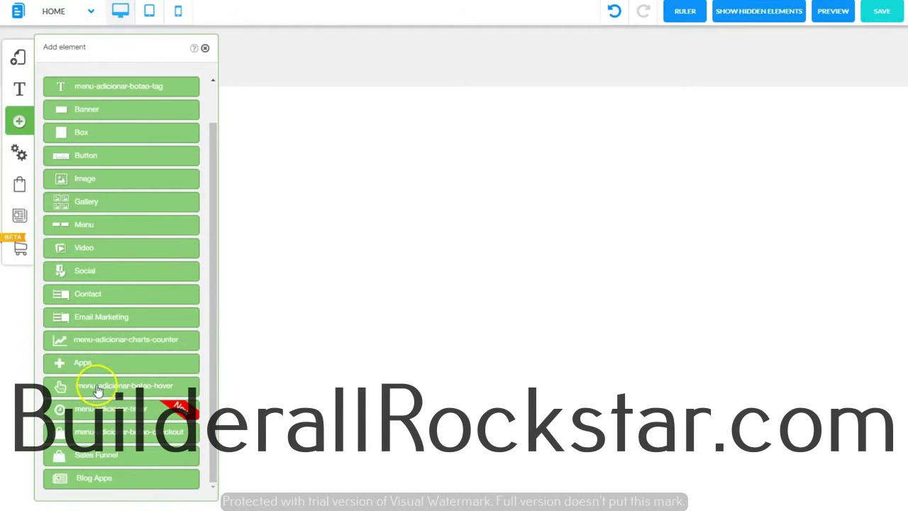
pyautogui.click(105, 389)
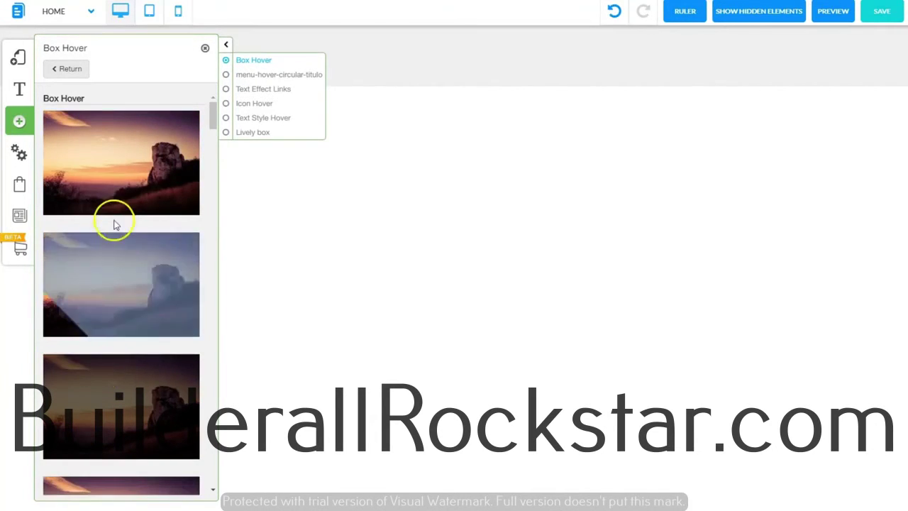
pyautogui.click(65, 68)
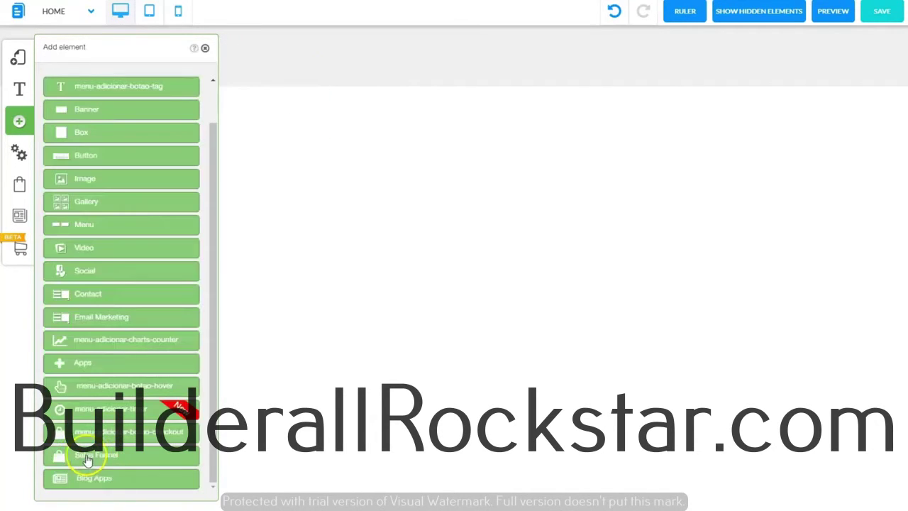
pyautogui.click(107, 410)
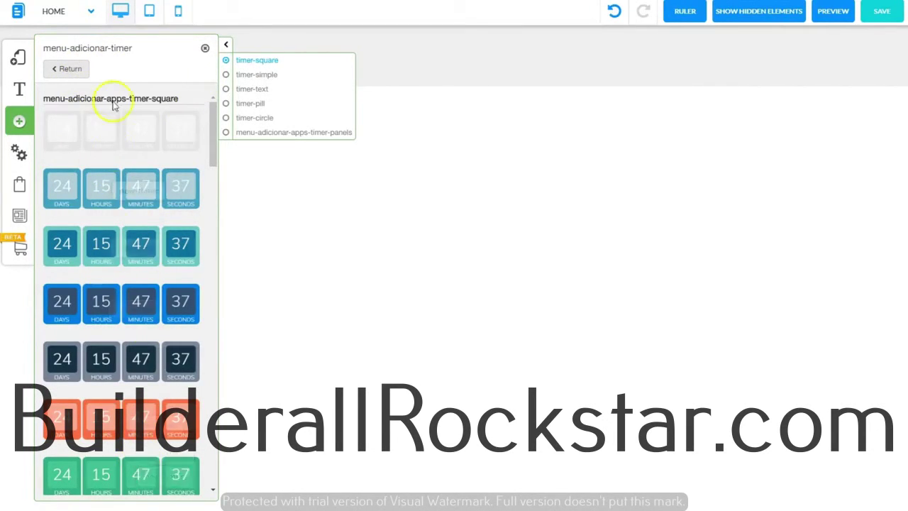
pyautogui.click(63, 70)
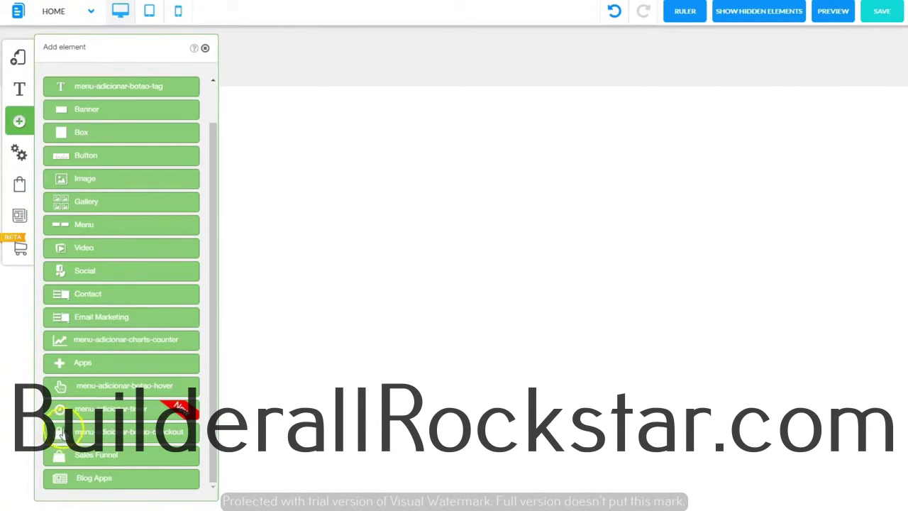
# Look over the checkout form designs and the Sales Funnel element, then go back to the element categories.
pyautogui.click(122, 434)
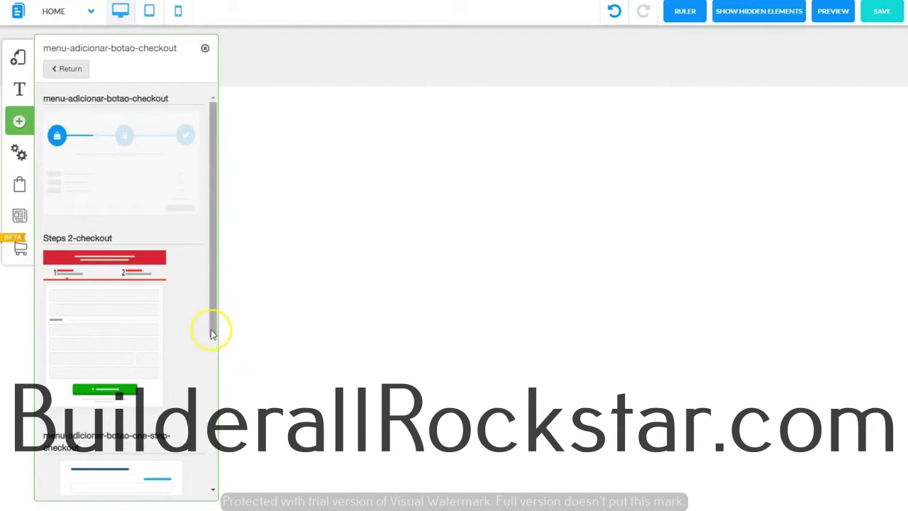
pyautogui.moveTo(211, 329); pyautogui.dragTo(220, 249)
pyautogui.click(17, 56)
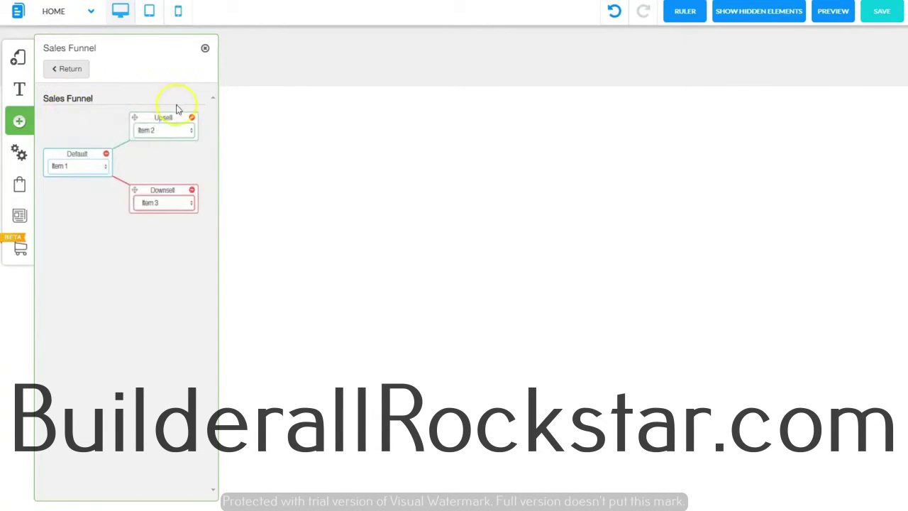
pyautogui.click(69, 76)
# Try the Blog Apps elements, dismiss the offer to add a blog, and close the element choices.
pyautogui.click(100, 477)
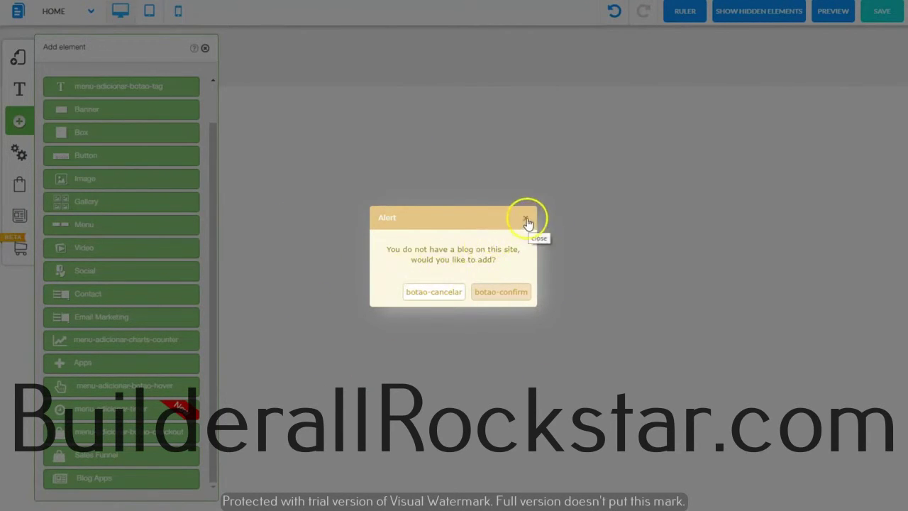
pyautogui.click(526, 219)
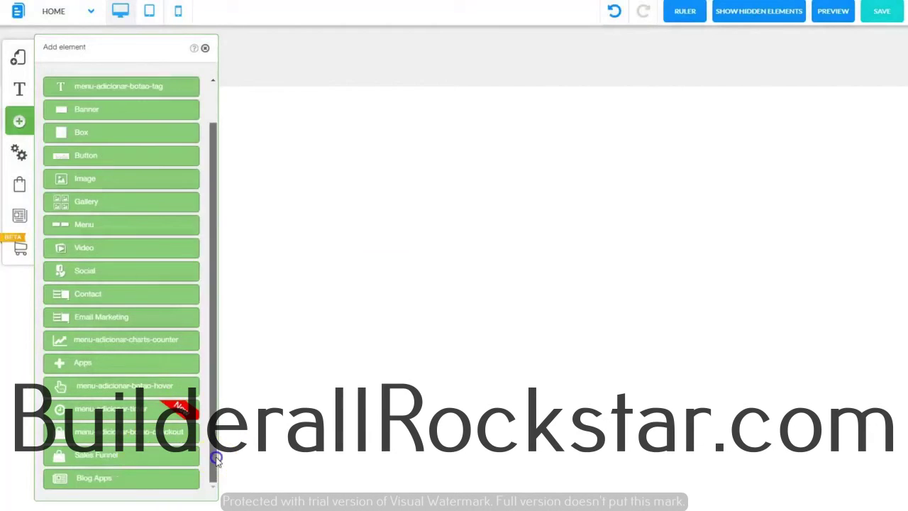
pyautogui.moveTo(215, 462); pyautogui.dragTo(232, 350)
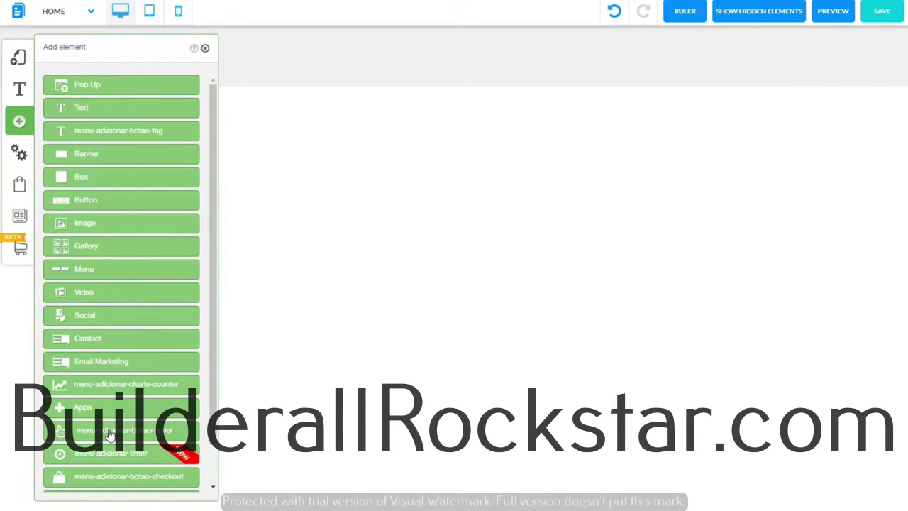
pyautogui.click(206, 48)
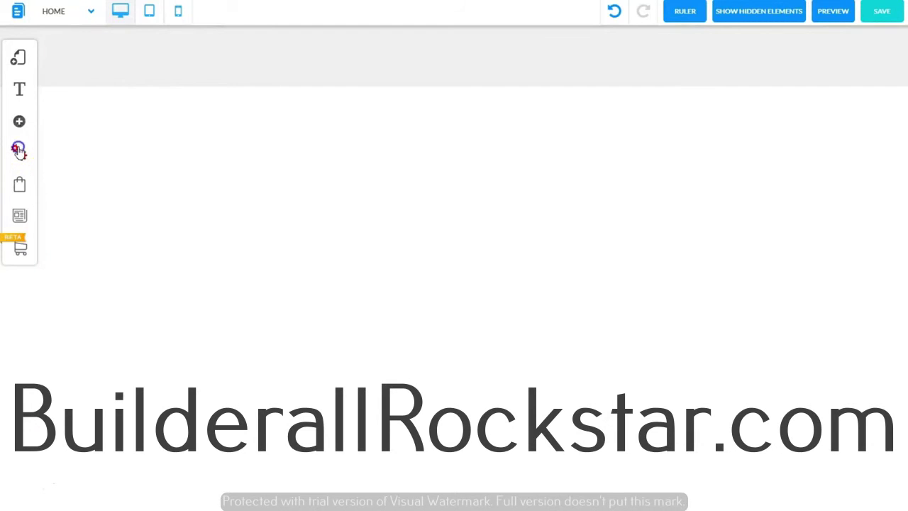
# Review the Settings and SEO options, including coupons configuration and the action counter, and close them.
pyautogui.click(19, 151)
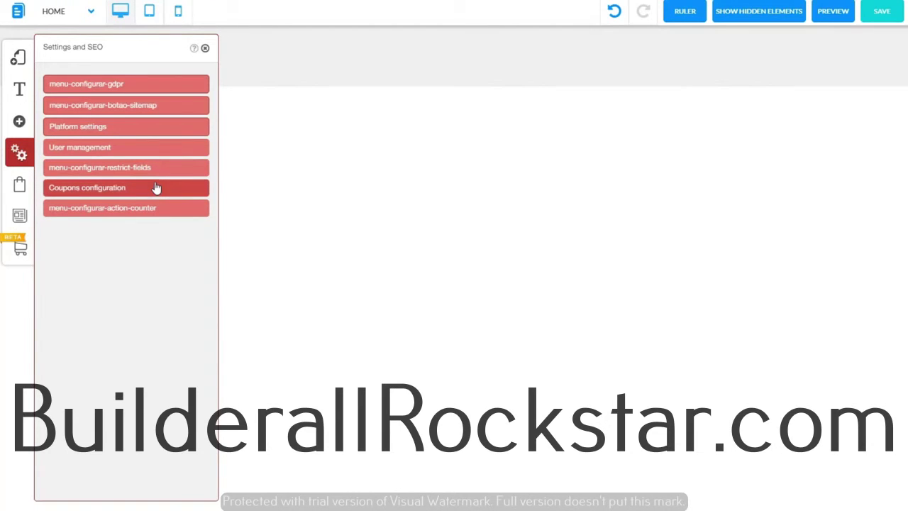
pyautogui.click(174, 205)
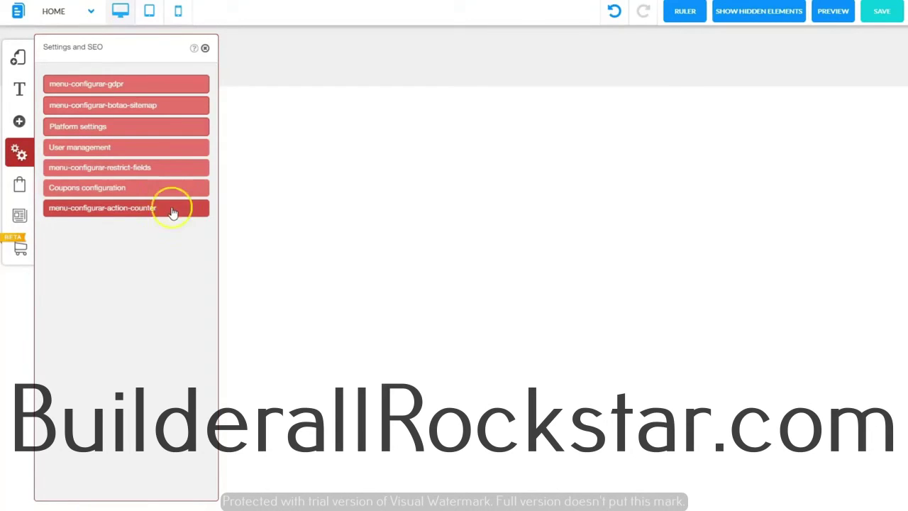
pyautogui.click(205, 51)
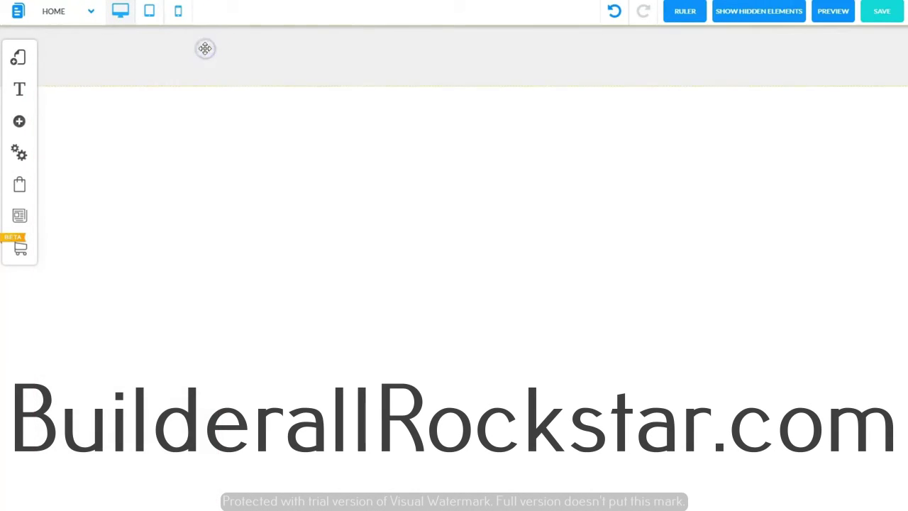
# Review the Checkout options, including Sales Funnel and the coupon list, and close them.
pyautogui.click(21, 187)
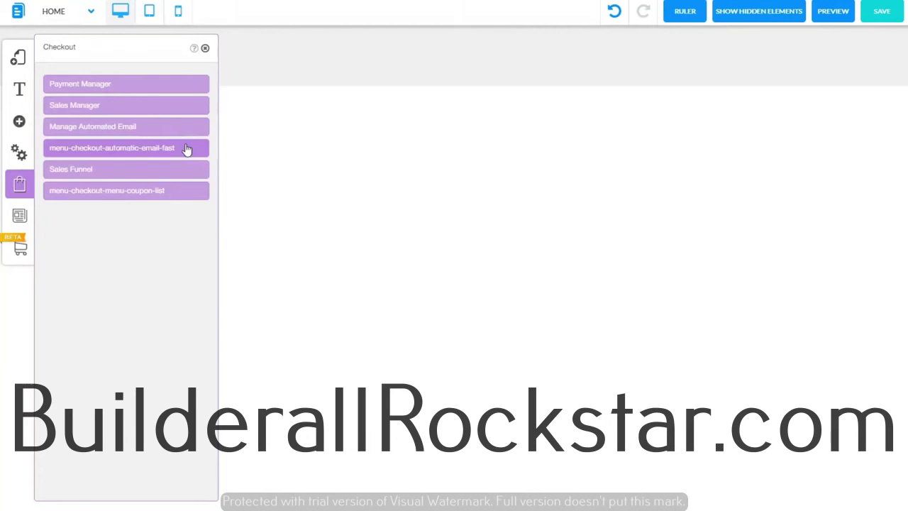
pyautogui.click(120, 169)
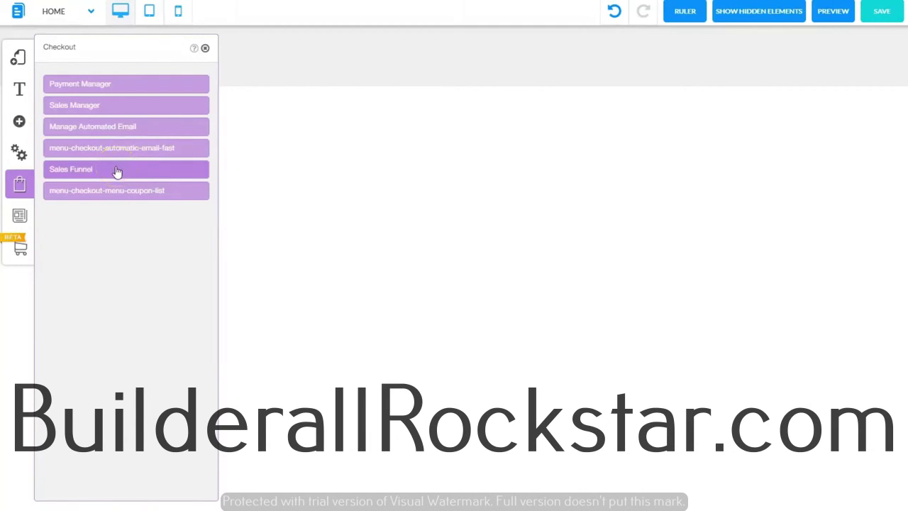
pyautogui.moveTo(117, 173); pyautogui.dragTo(182, 192)
pyautogui.click(206, 50)
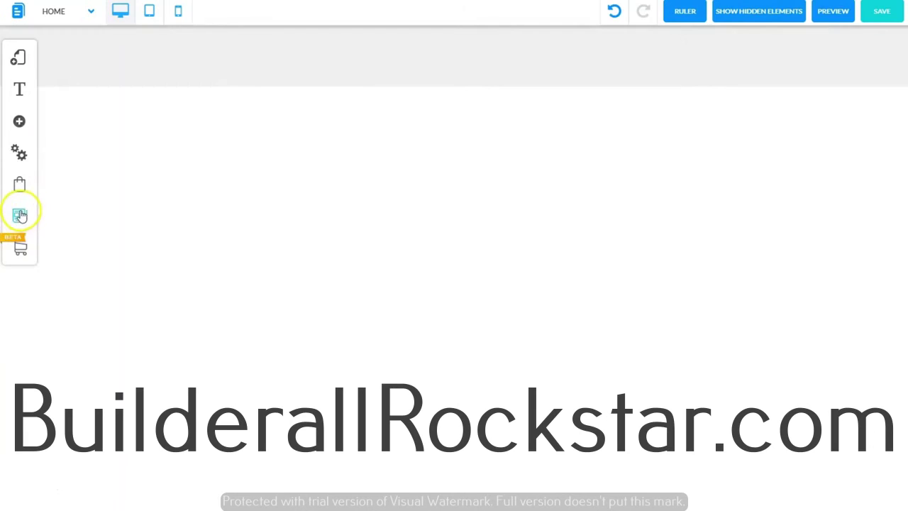
# Check the My Blog options and the beta online store options, closing each set after viewing.
pyautogui.click(20, 216)
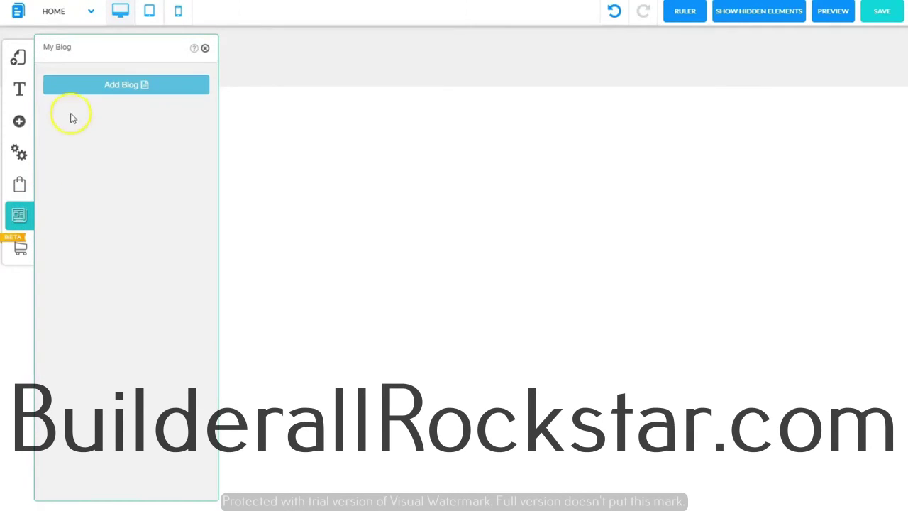
pyautogui.click(205, 47)
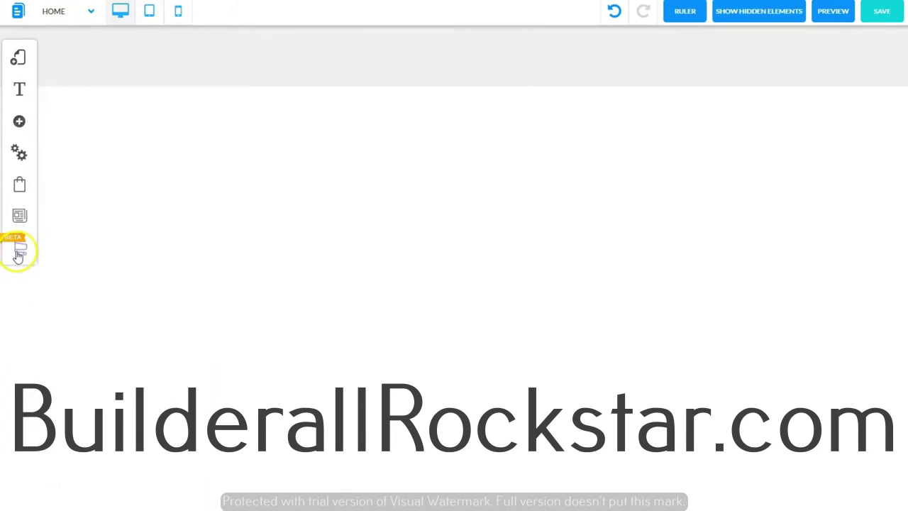
pyautogui.click(21, 252)
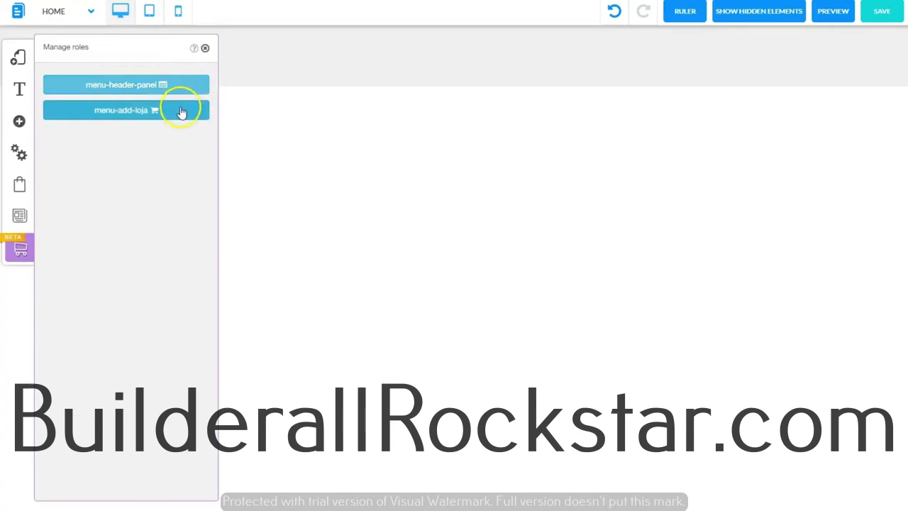
pyautogui.click(205, 47)
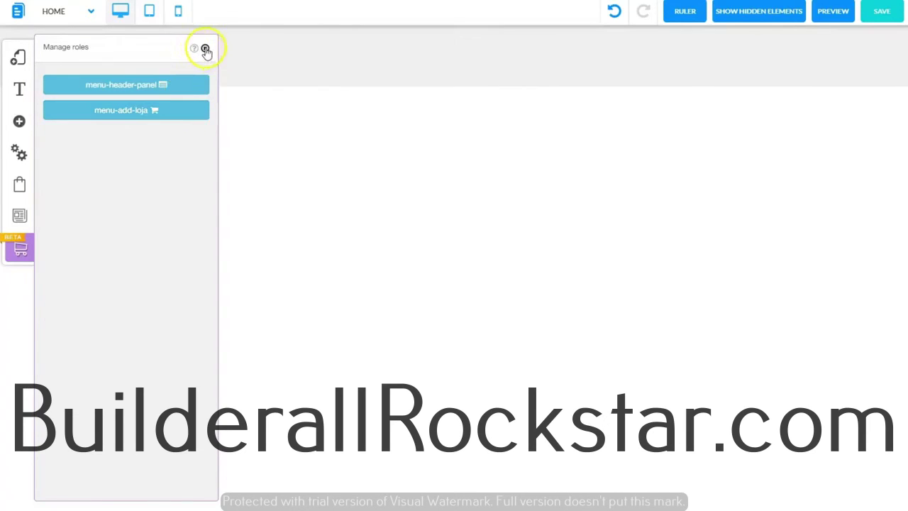